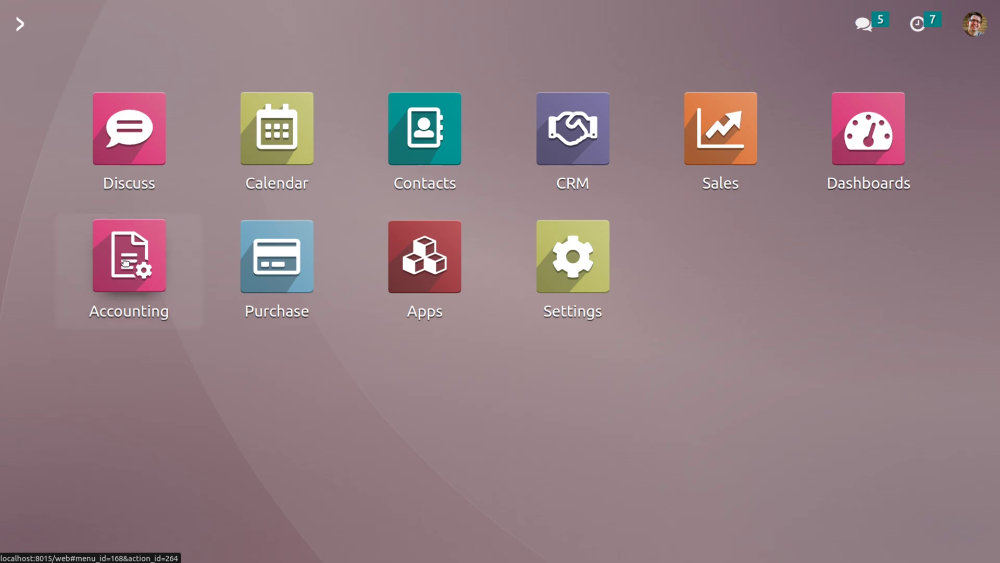
# From the Accounting Dashboard, open Configuration > Management > Deferred Revenue Models
pyautogui.click(125, 261)
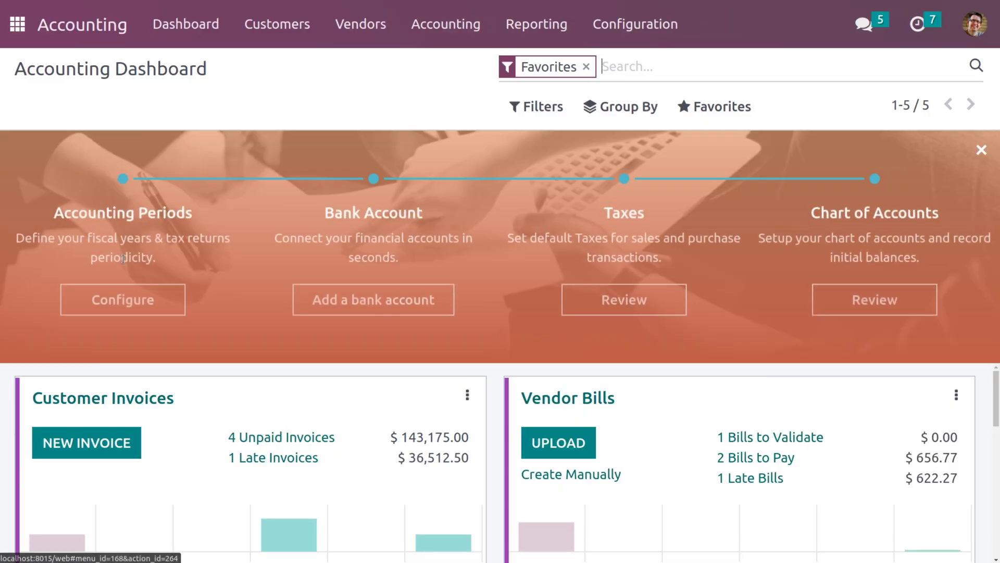
pyautogui.click(619, 21)
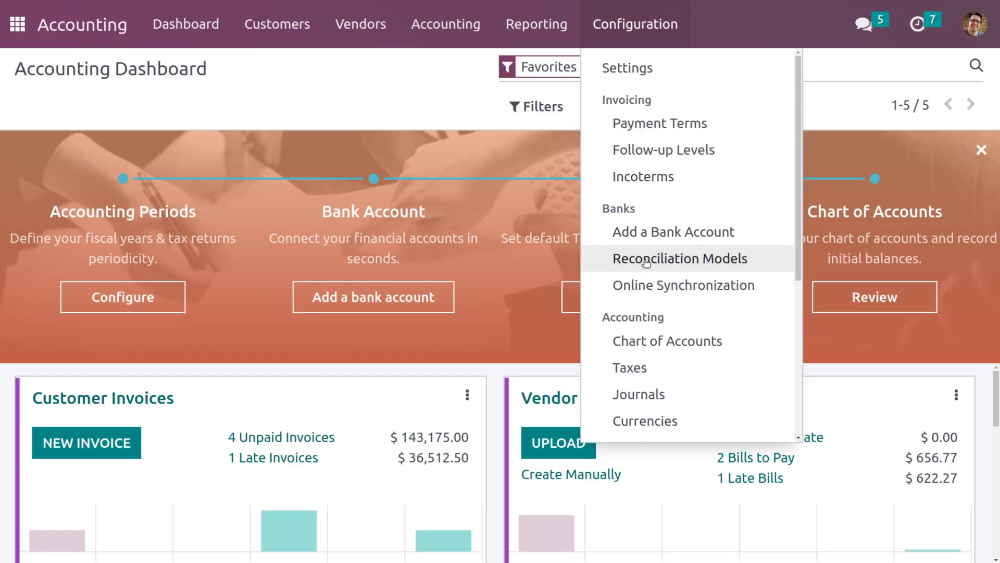
pyautogui.scroll(-3, 644, 269)
pyautogui.scroll(-2, 645, 270)
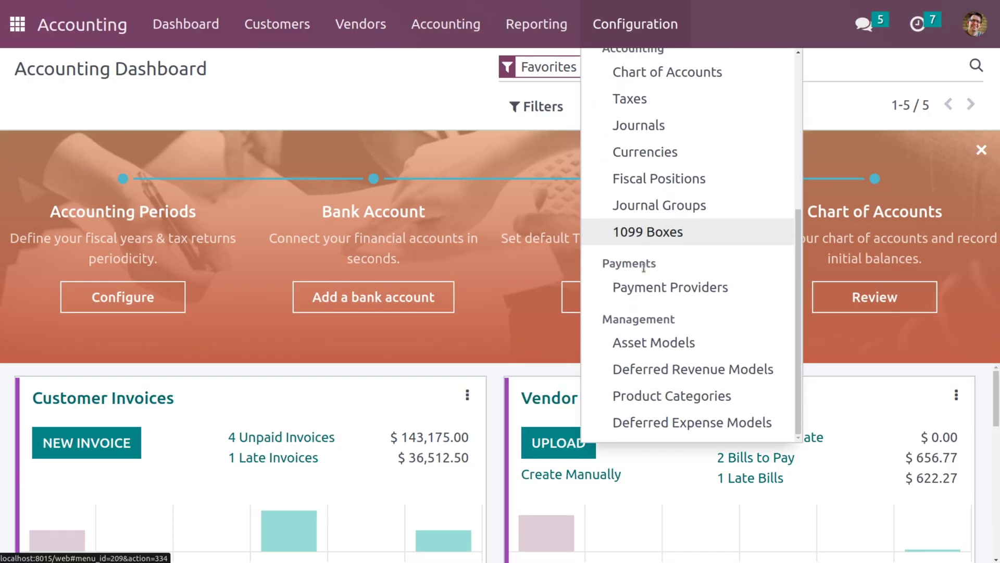
pyautogui.click(659, 370)
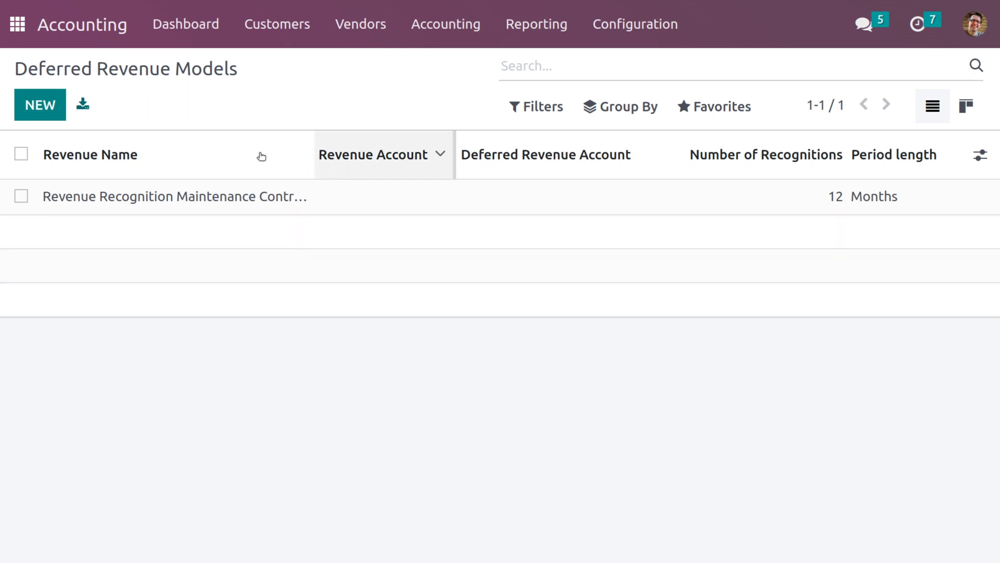
# Create model 'Annaul subscription' with 12 recognitions in Months, keeping No Prorata computation
pyautogui.click(44, 114)
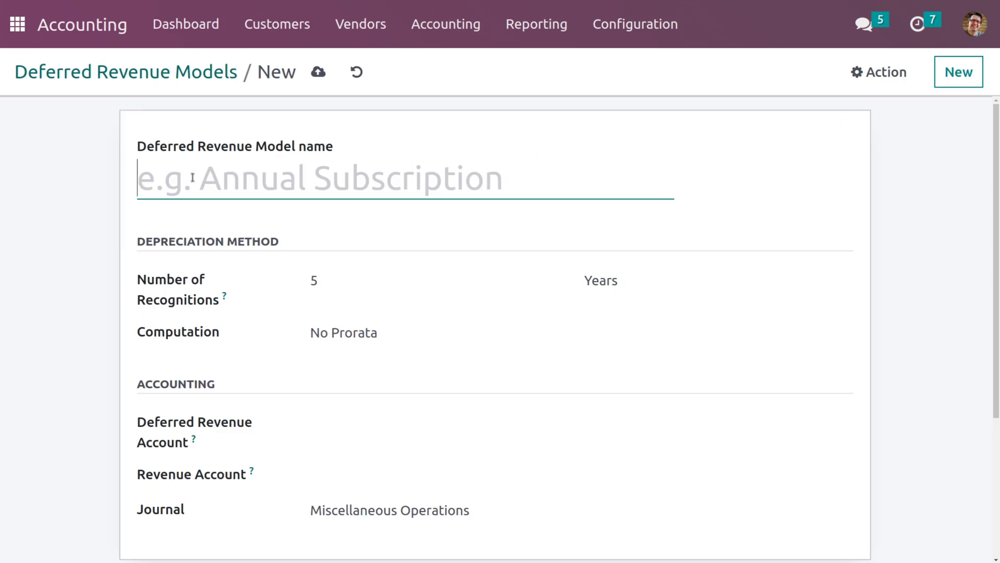
pyautogui.write('Annau')
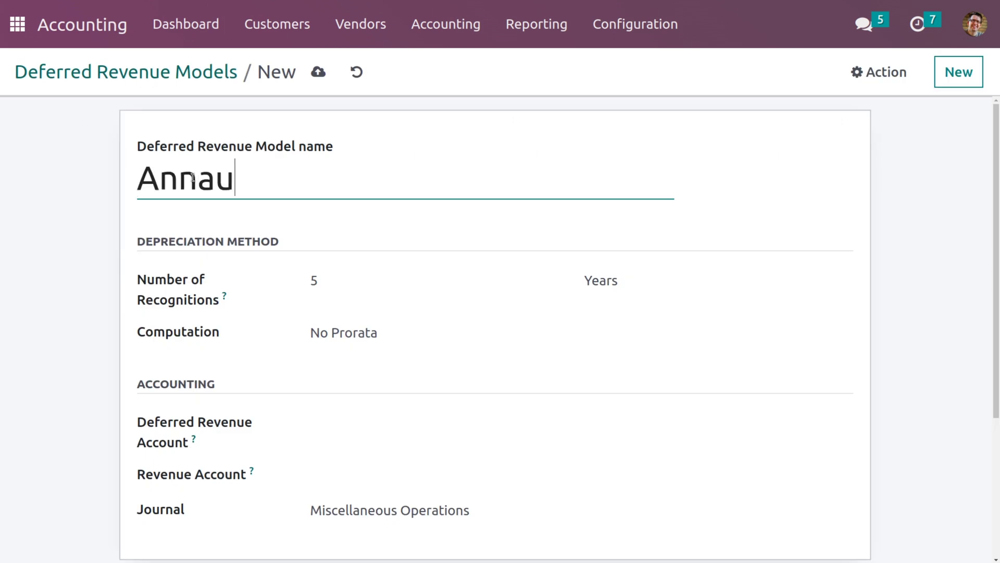
pyautogui.write('l subsc')
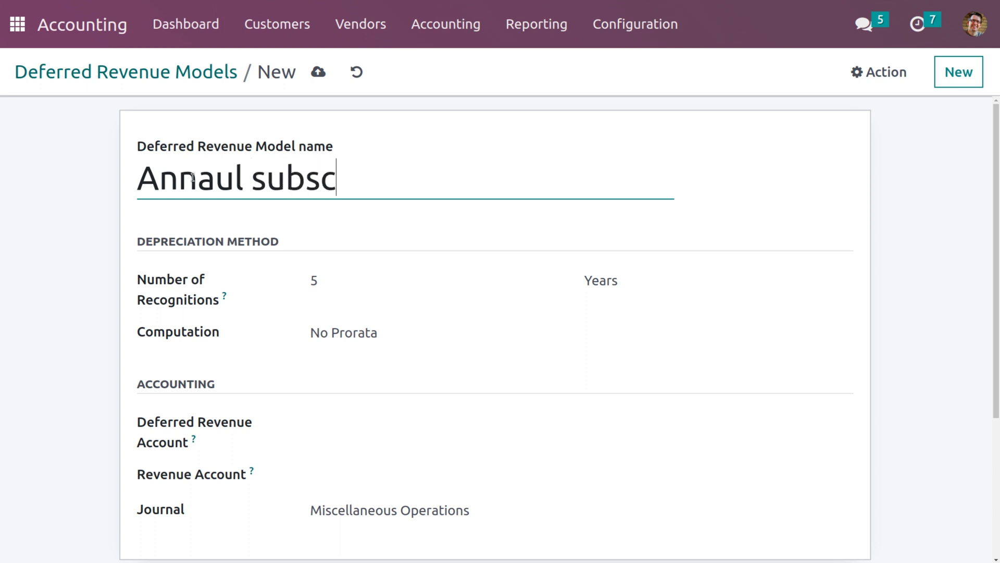
pyautogui.write('ript')
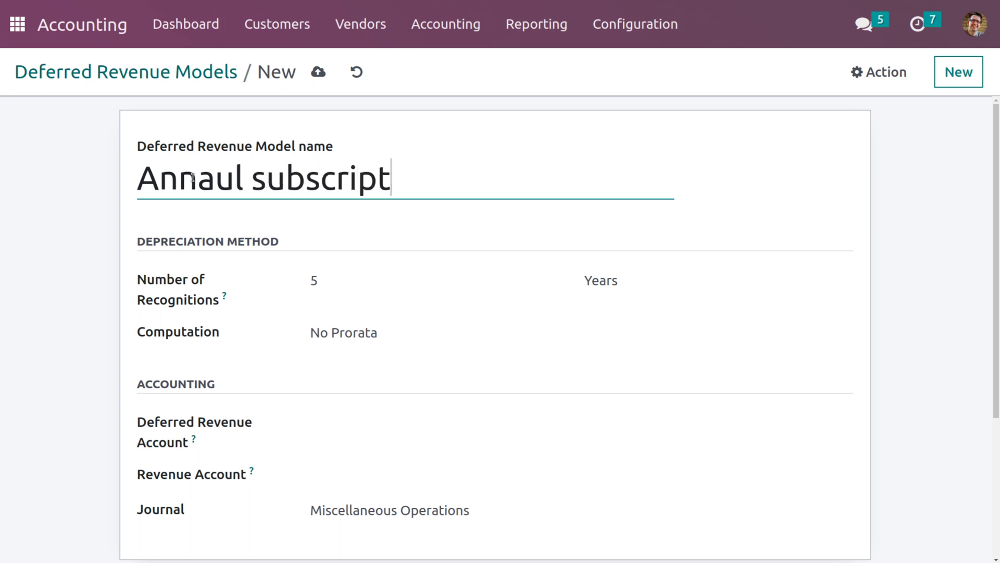
pyautogui.write('ion')
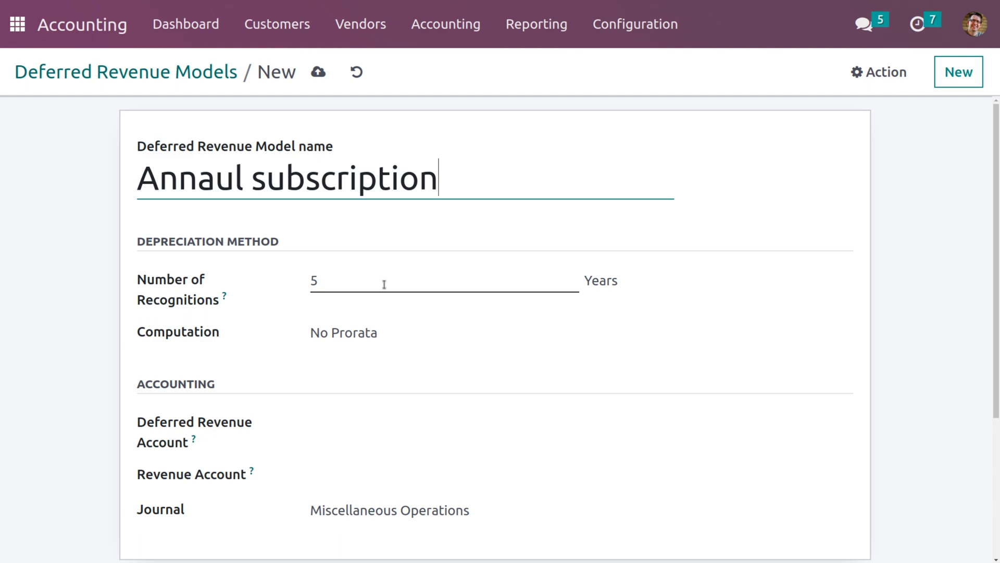
pyautogui.click(364, 273)
pyautogui.press('BackSpace')
pyautogui.write('12')
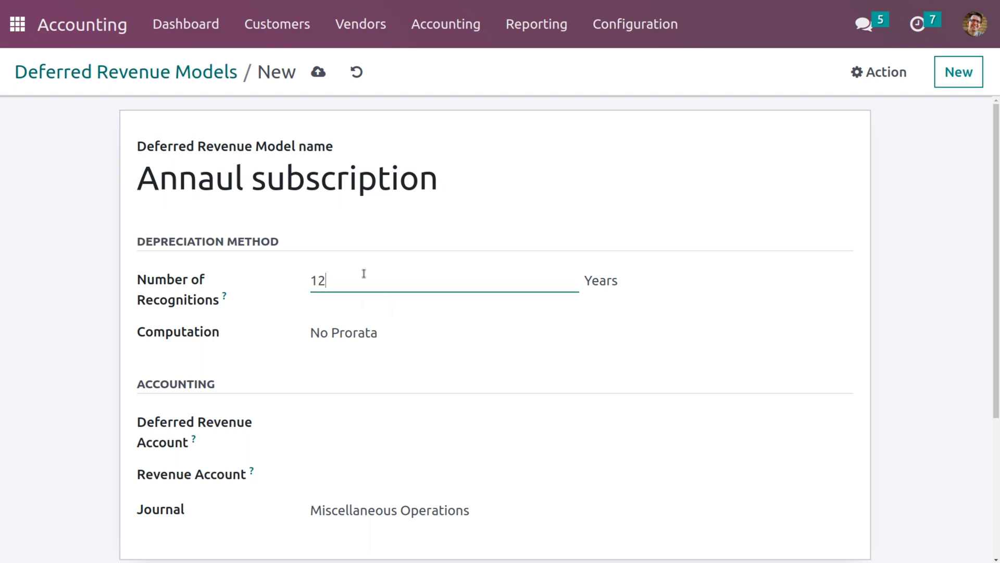
pyautogui.click(627, 281)
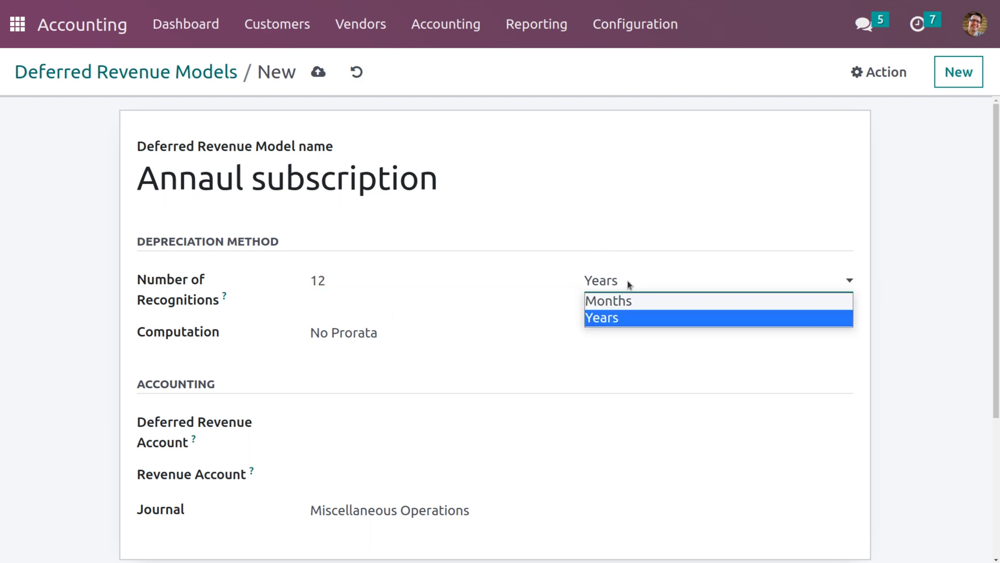
pyautogui.click(616, 301)
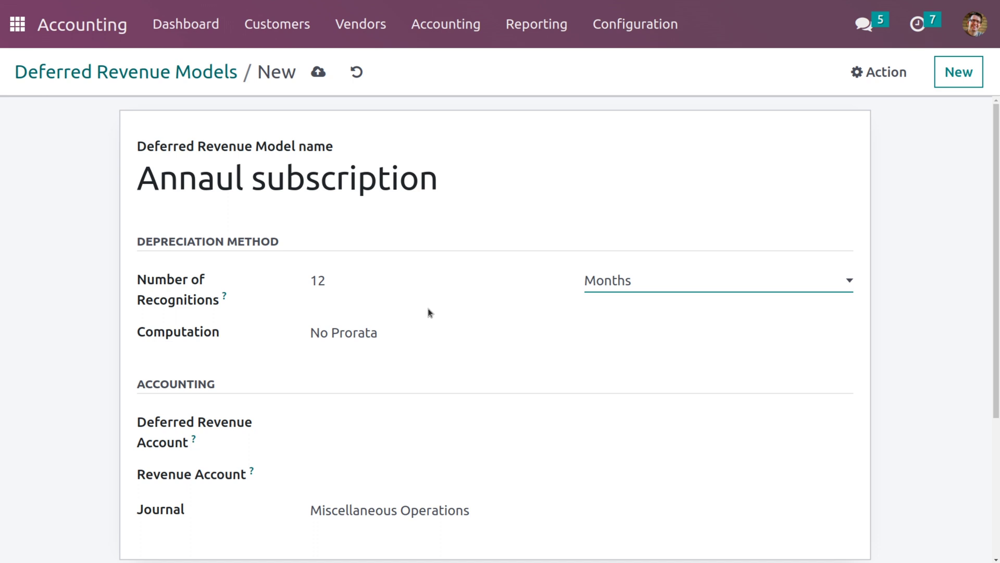
pyautogui.click(383, 345)
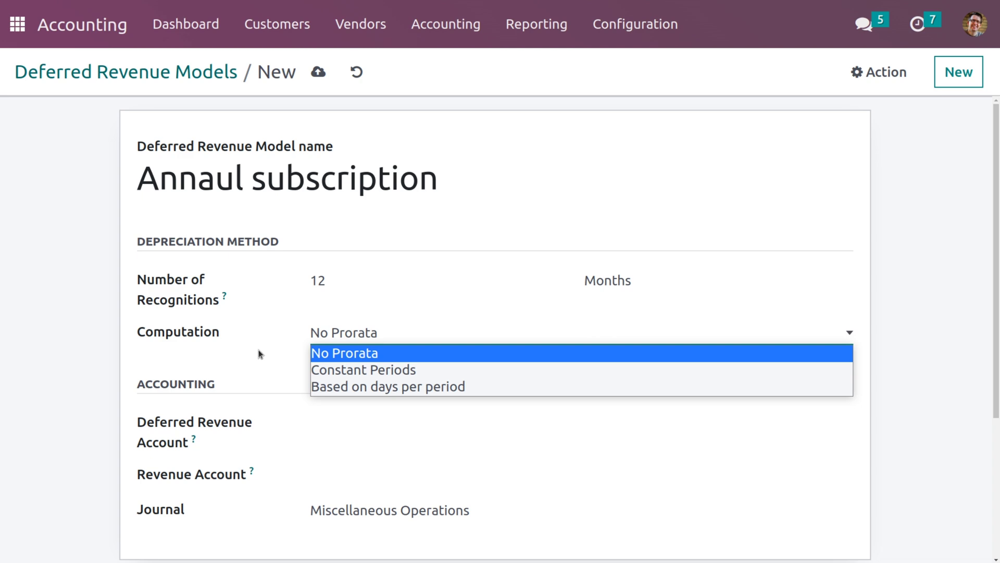
pyautogui.click(246, 372)
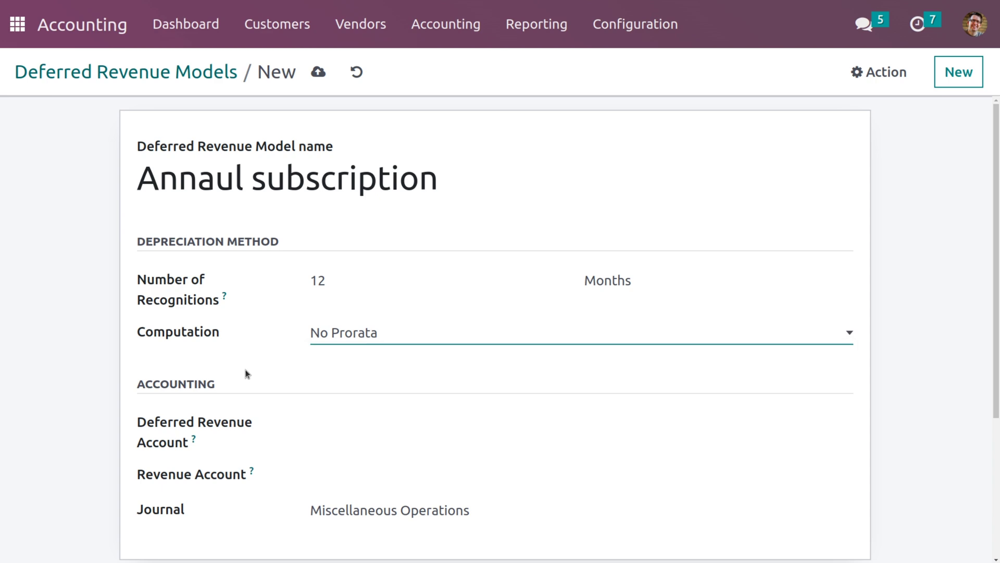
pyautogui.scroll(-2, 359, 425)
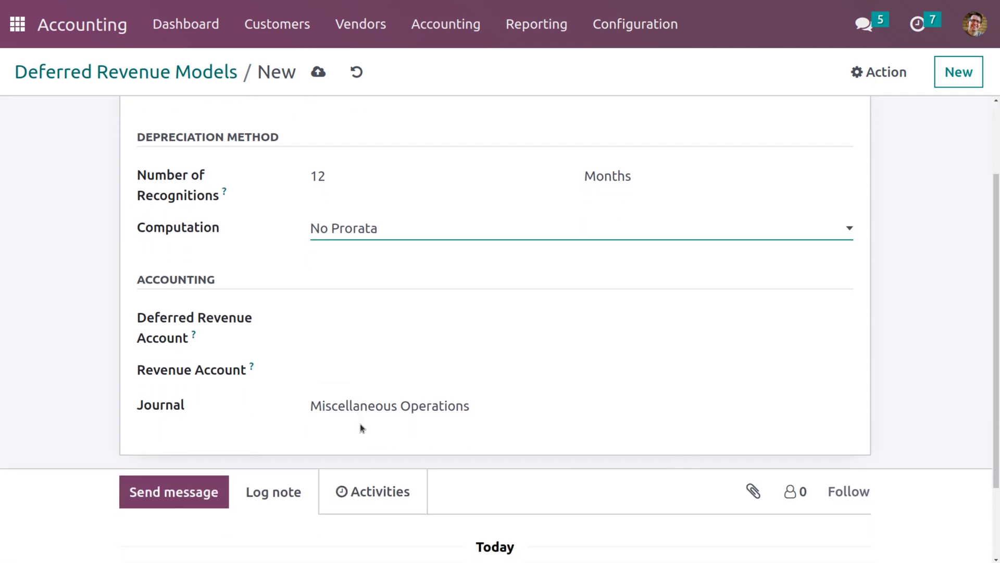
# Enter 'deferred reveneue' as the Deferred Revenue Account and create it with full details
pyautogui.click(340, 321)
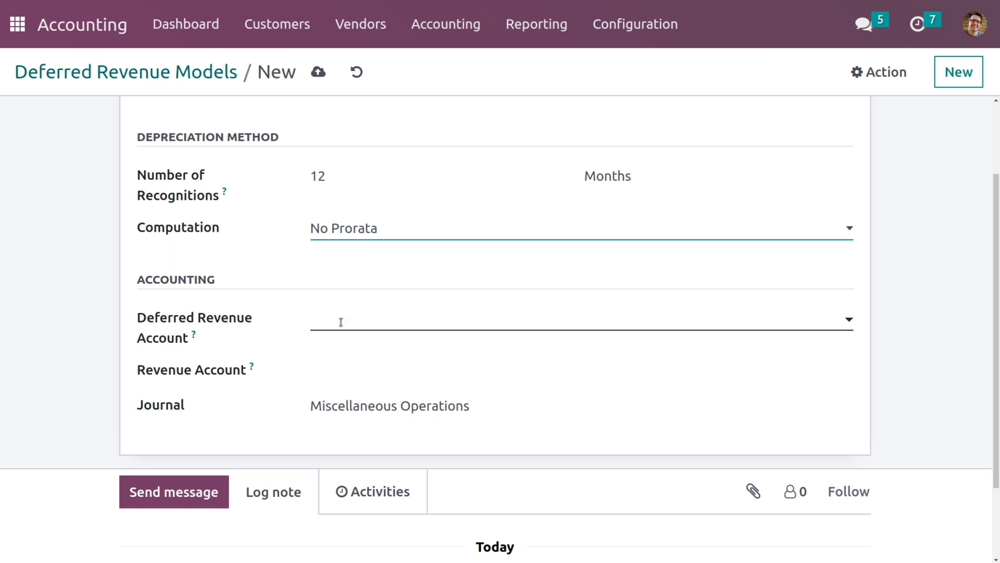
pyautogui.write('d')
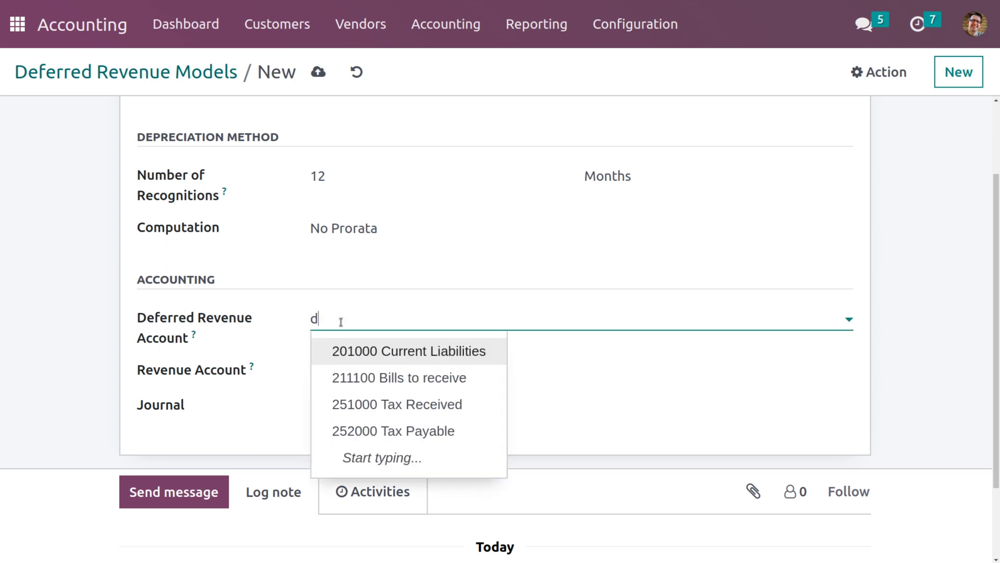
pyautogui.write('eff')
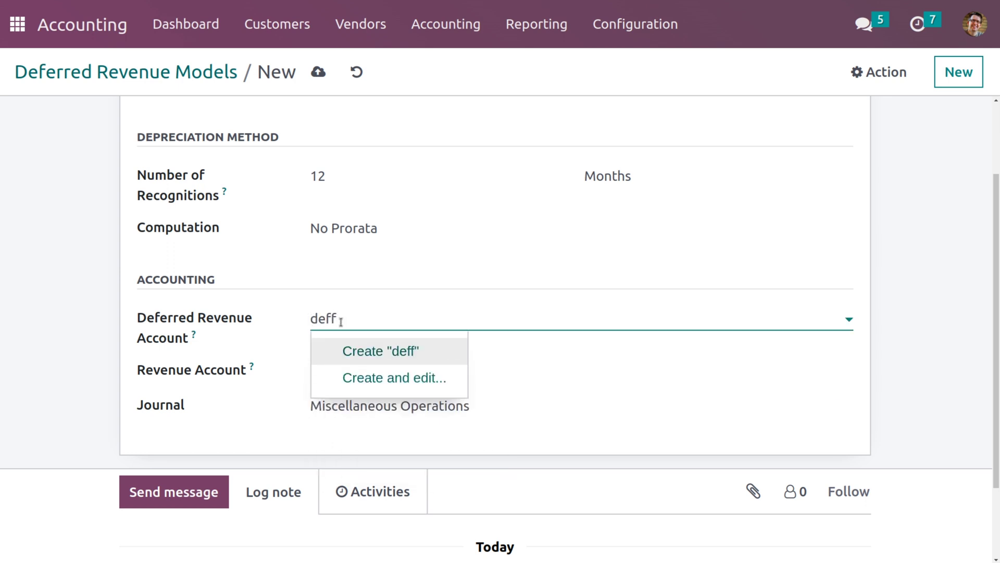
pyautogui.press('BackSpace')
pyautogui.write('erred revene')
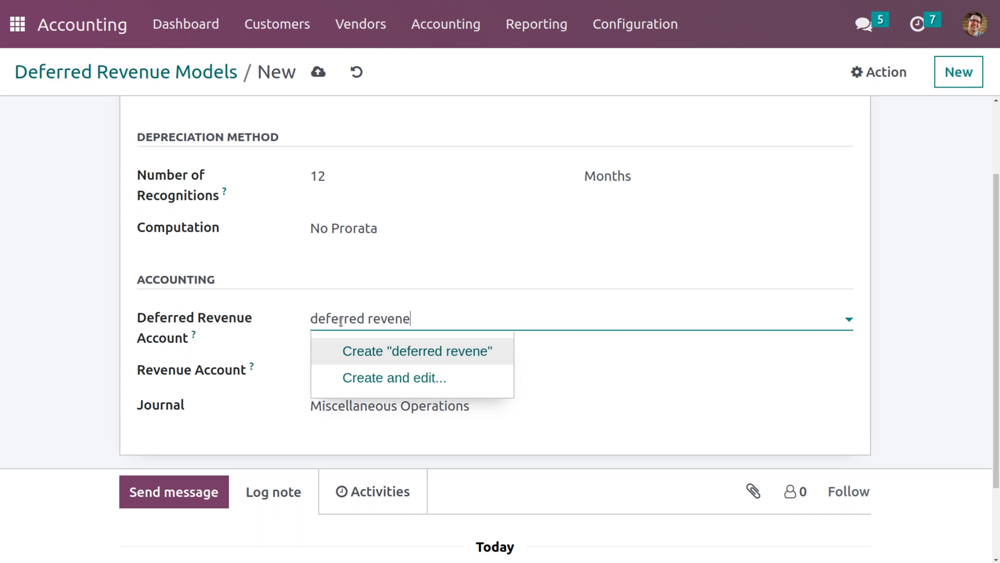
pyautogui.write('u')
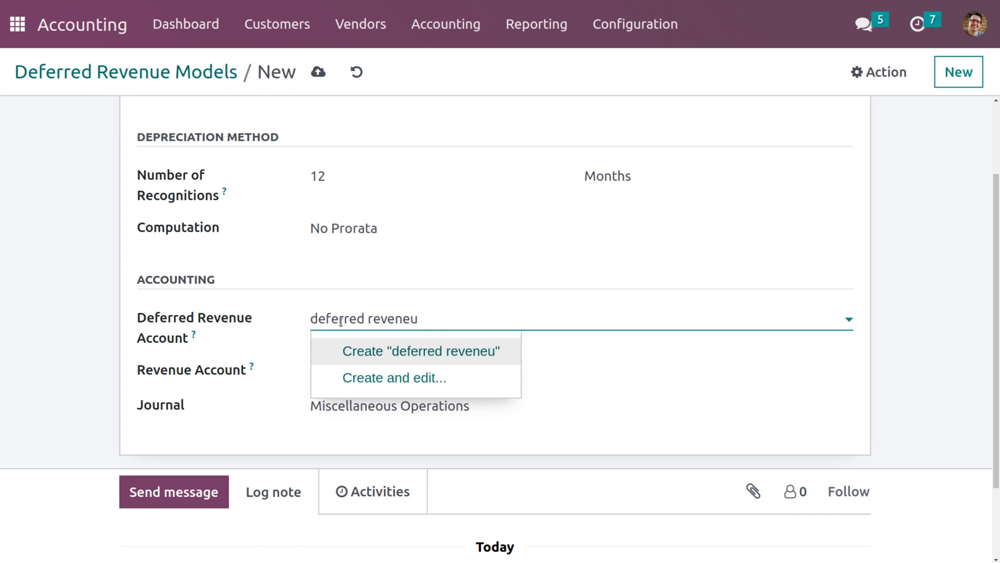
pyautogui.write('e')
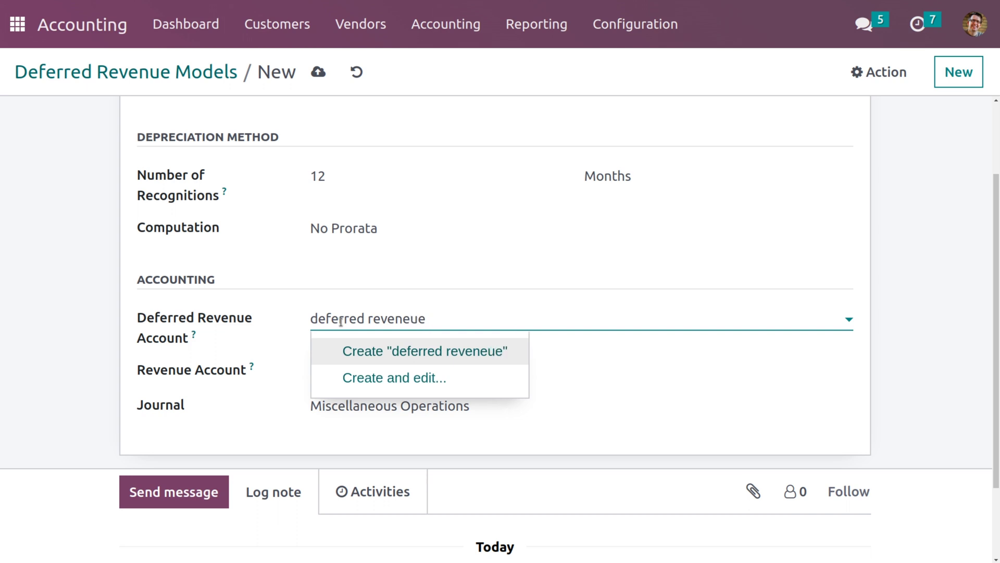
pyautogui.click(404, 351)
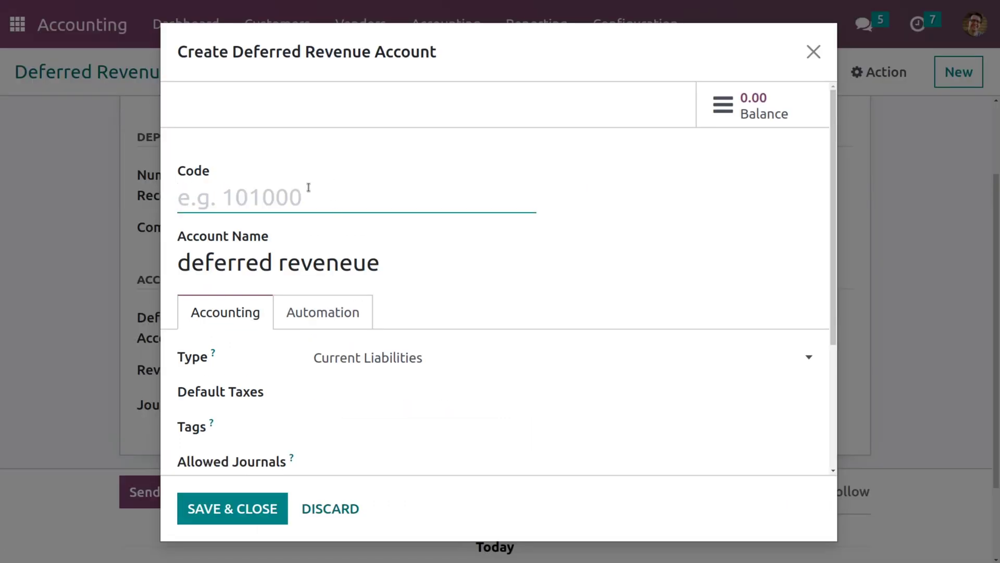
# Give the new account code 156, set Automation to Create in draft, and save it
pyautogui.write('156')
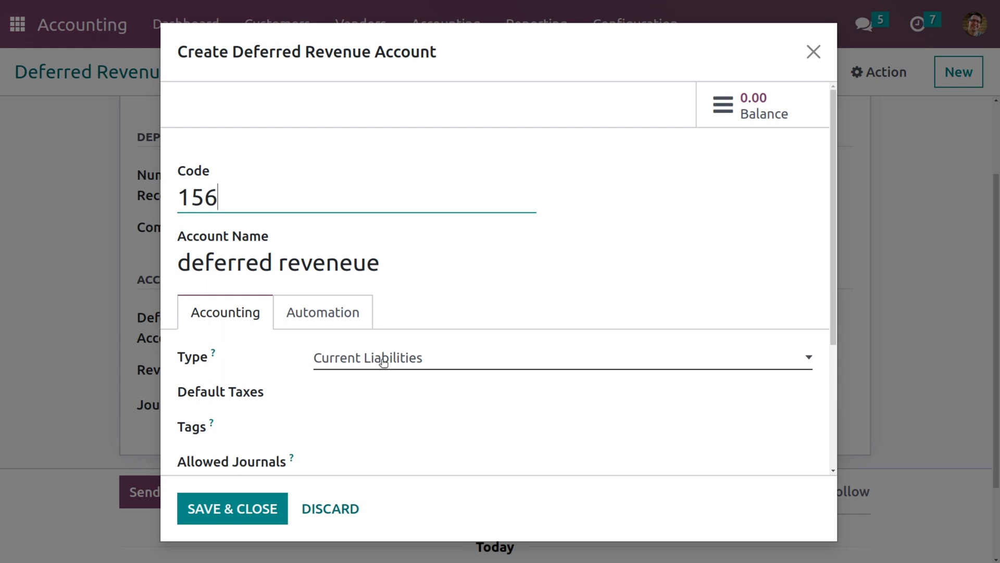
pyautogui.click(324, 315)
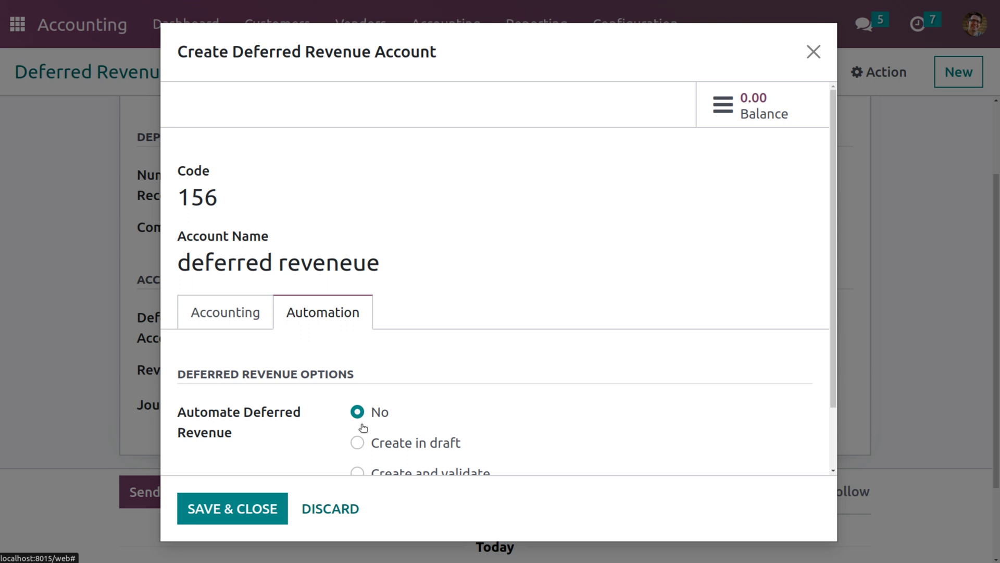
pyautogui.click(357, 442)
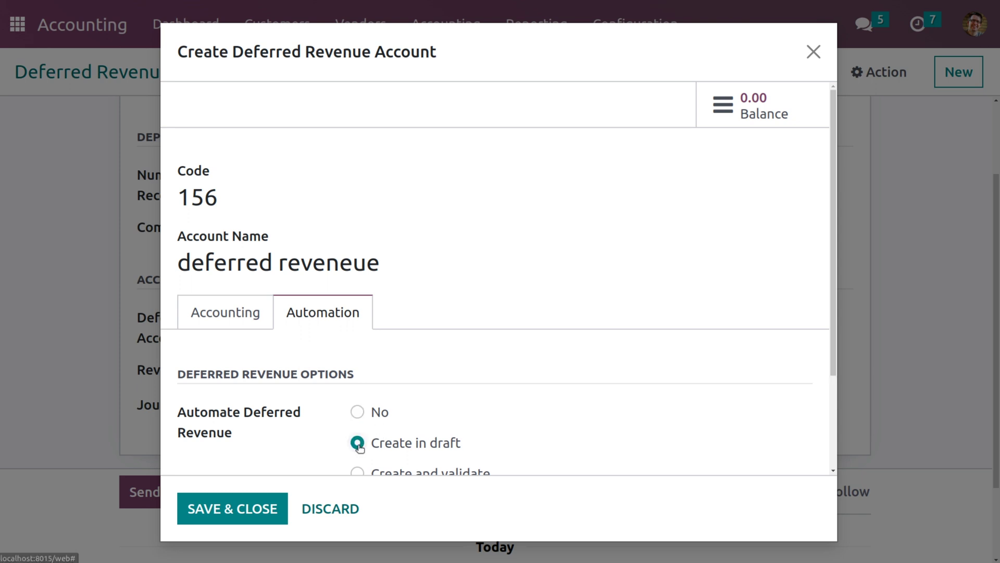
pyautogui.scroll(-3, 430, 416)
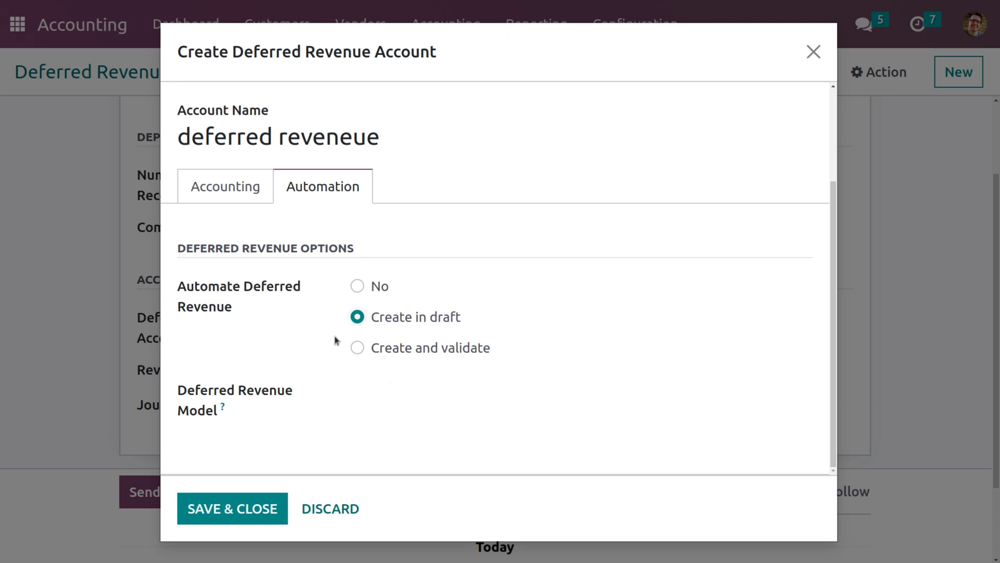
pyautogui.click(254, 519)
# Create income account 'revenue account' with code 852 as the model's Revenue Account
pyautogui.click(342, 364)
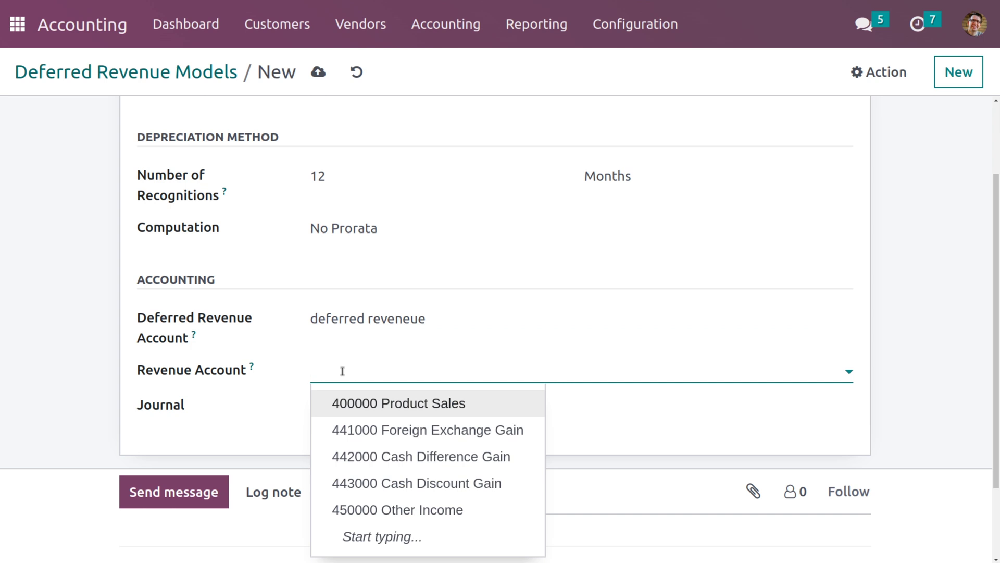
pyautogui.write('reve')
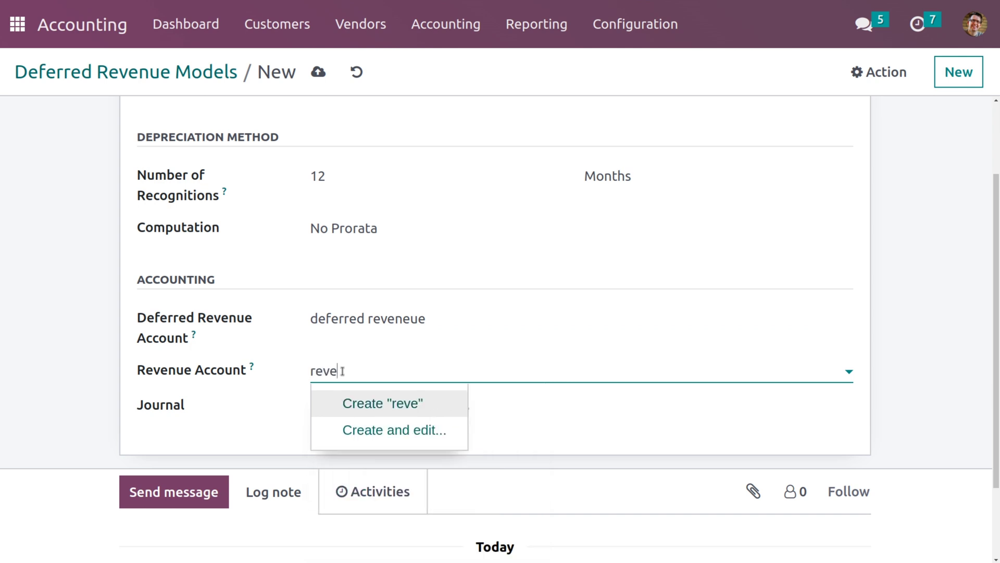
pyautogui.press('BackSpace')
pyautogui.write('enue account')
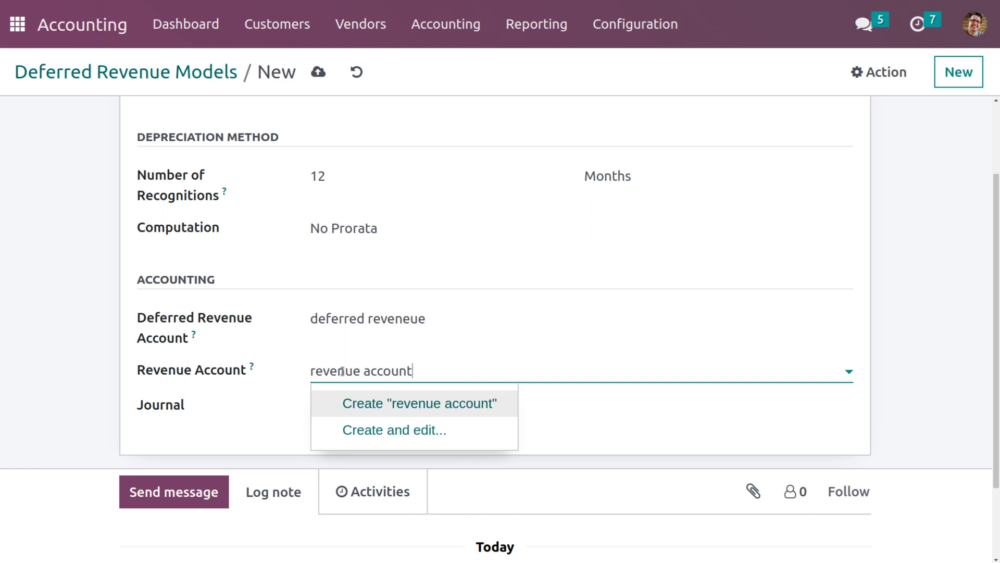
pyautogui.click(451, 406)
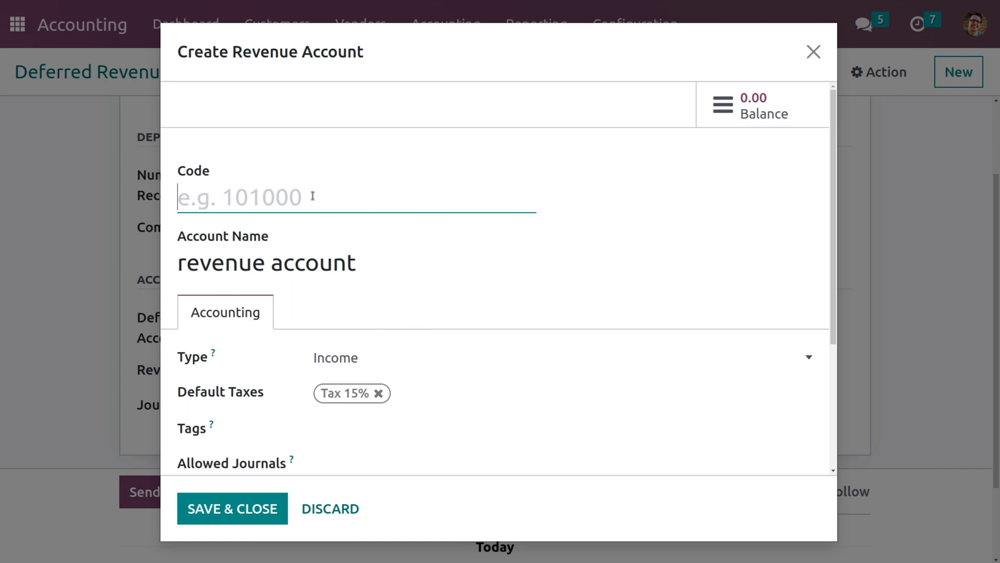
pyautogui.write('852')
pyautogui.click(213, 501)
pyautogui.scroll(-2, 392, 410)
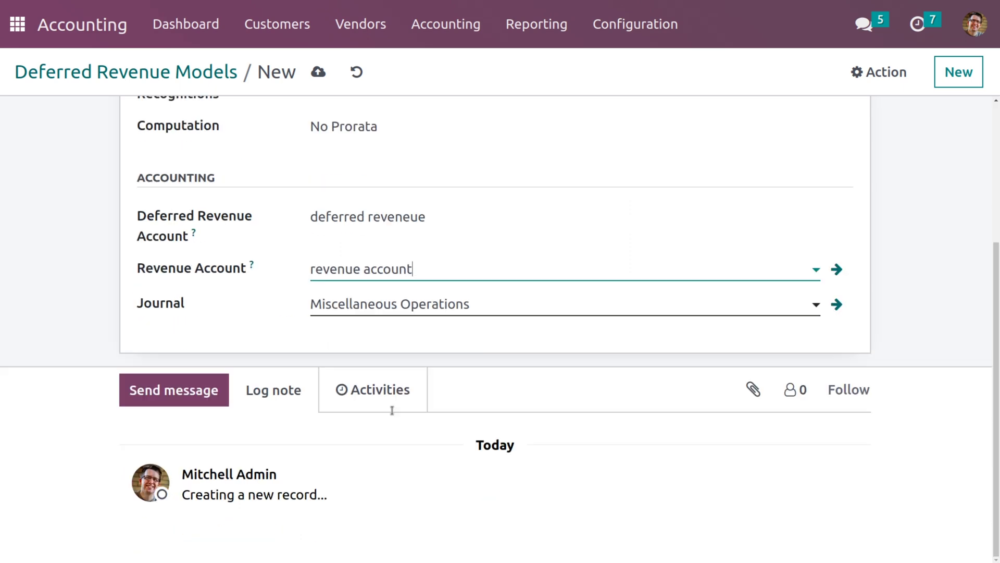
pyautogui.scroll(4, 392, 411)
# Save the Annaul subscription model and open the 156 deferred reveneue account
pyautogui.click(319, 77)
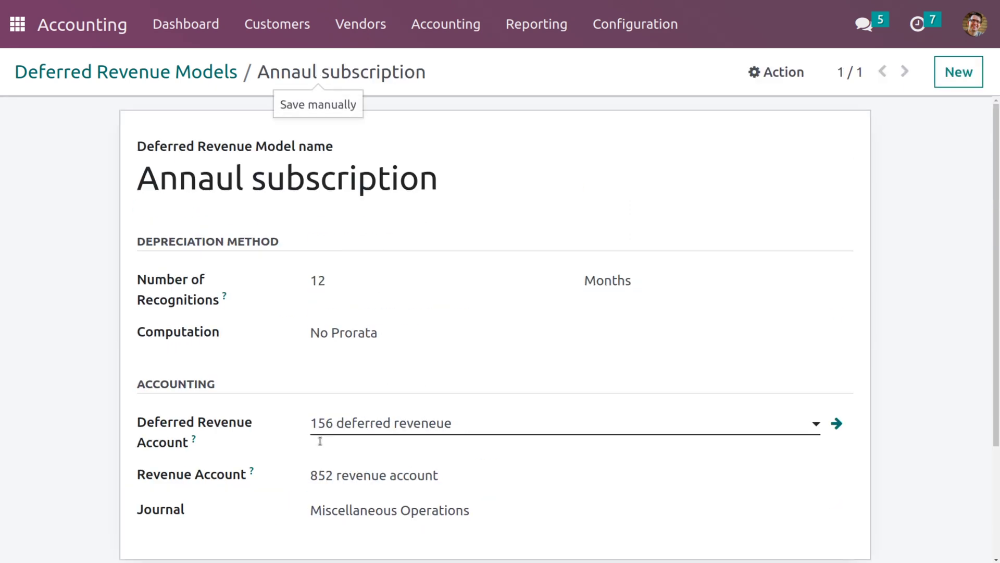
pyautogui.click(851, 425)
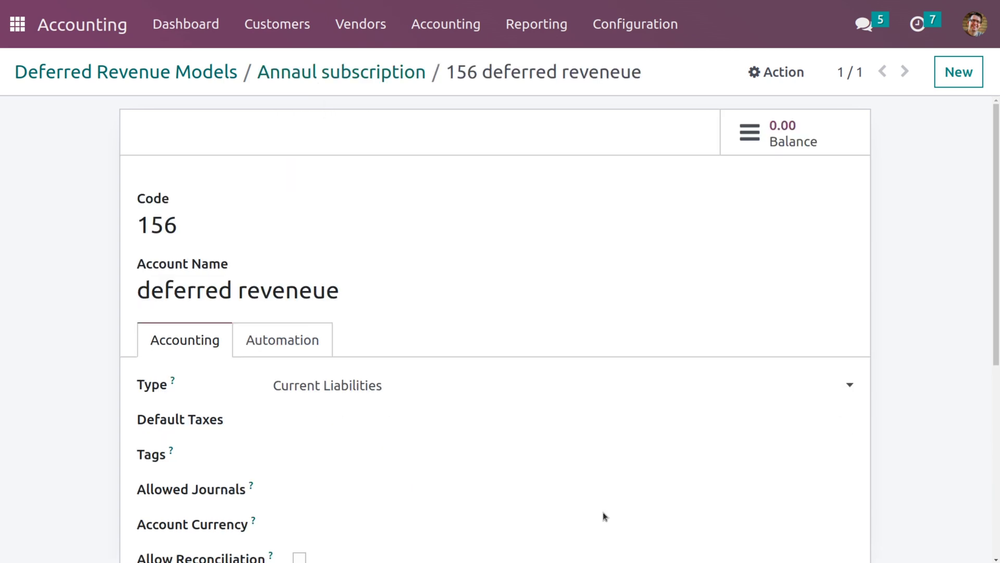
pyautogui.scroll(-3, 602, 514)
pyautogui.scroll(1, 603, 516)
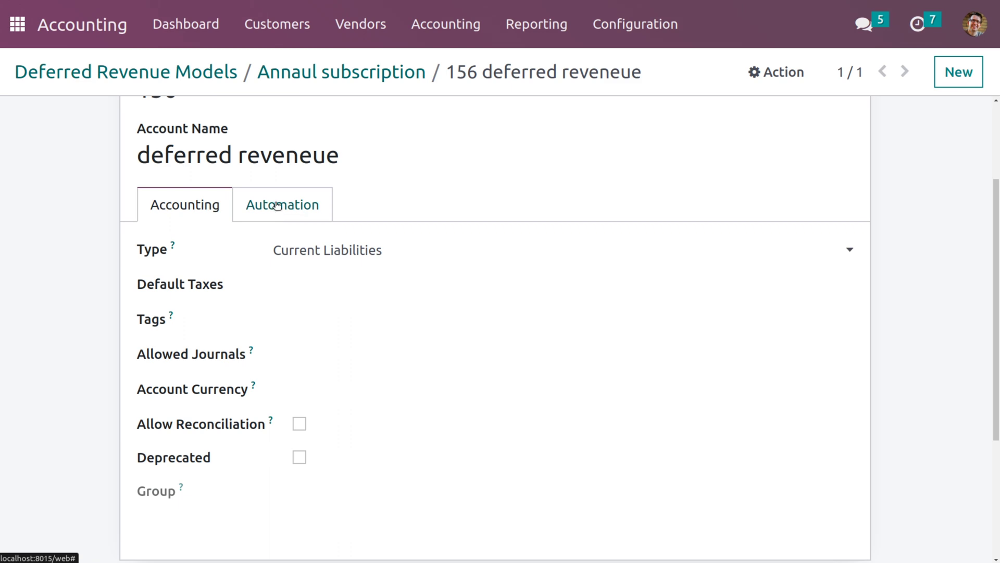
# Set the account's Deferred Revenue Model to Annaul subscription and save the account
pyautogui.click(277, 204)
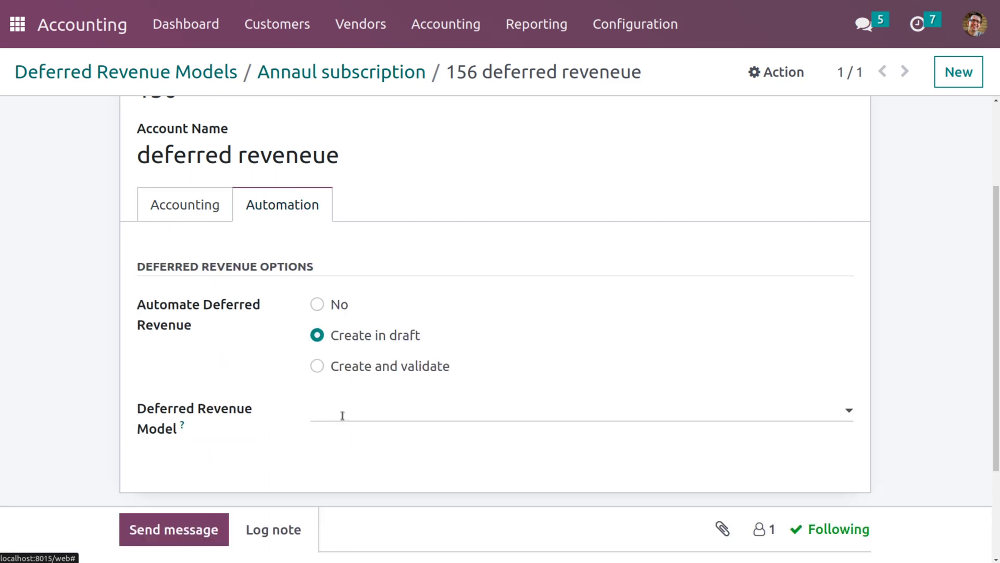
pyautogui.click(342, 415)
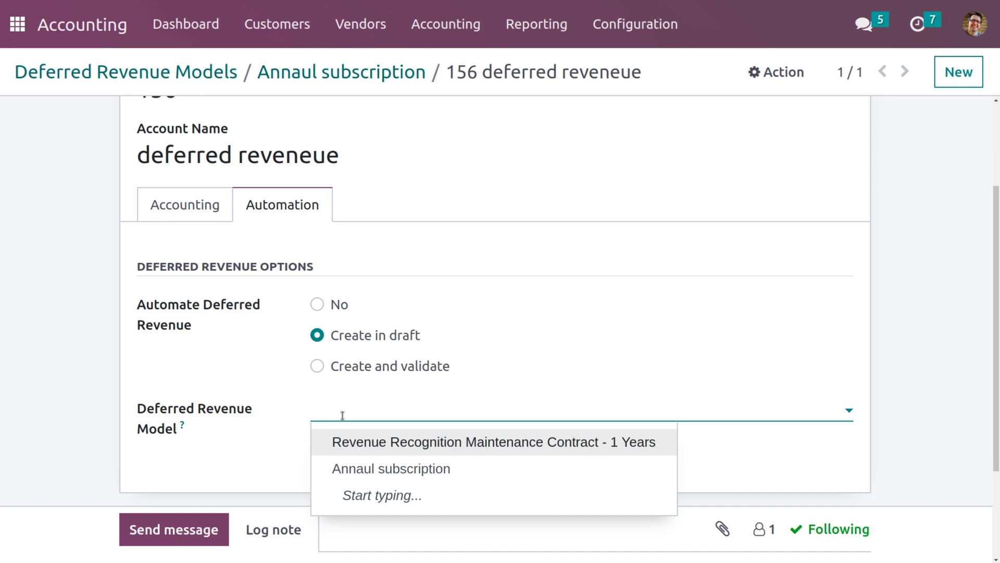
pyautogui.click(374, 469)
pyautogui.scroll(3, 390, 339)
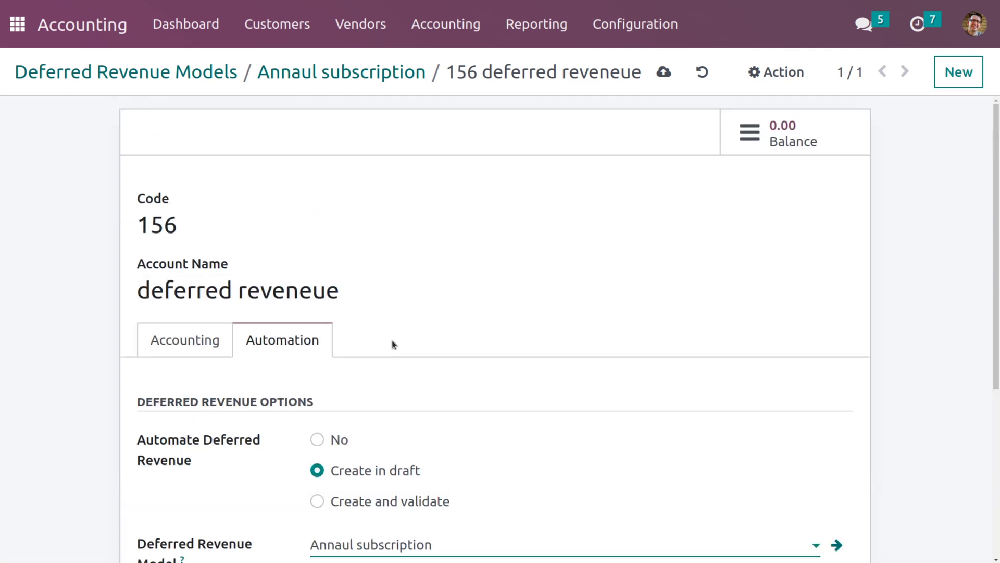
pyautogui.click(664, 72)
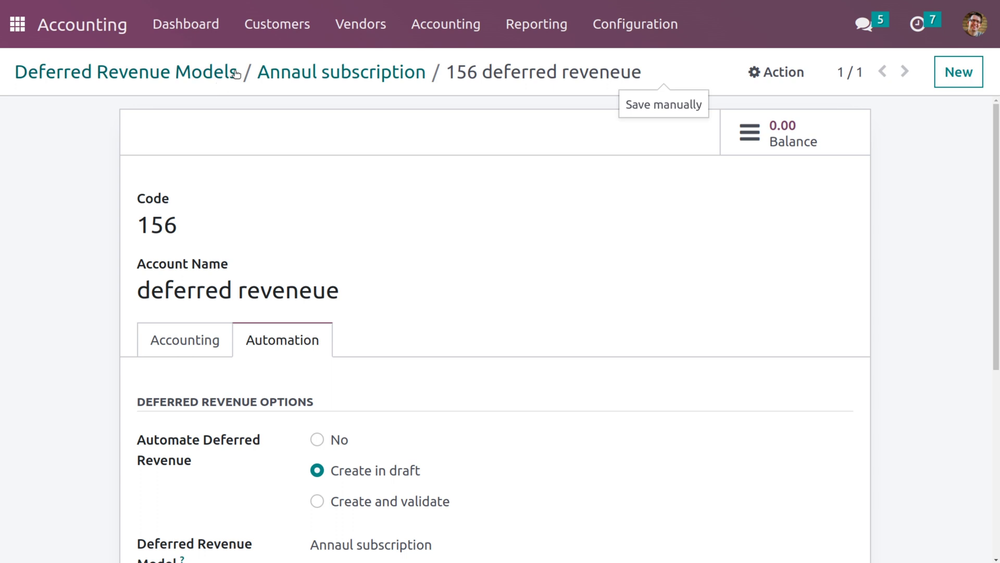
pyautogui.click(293, 32)
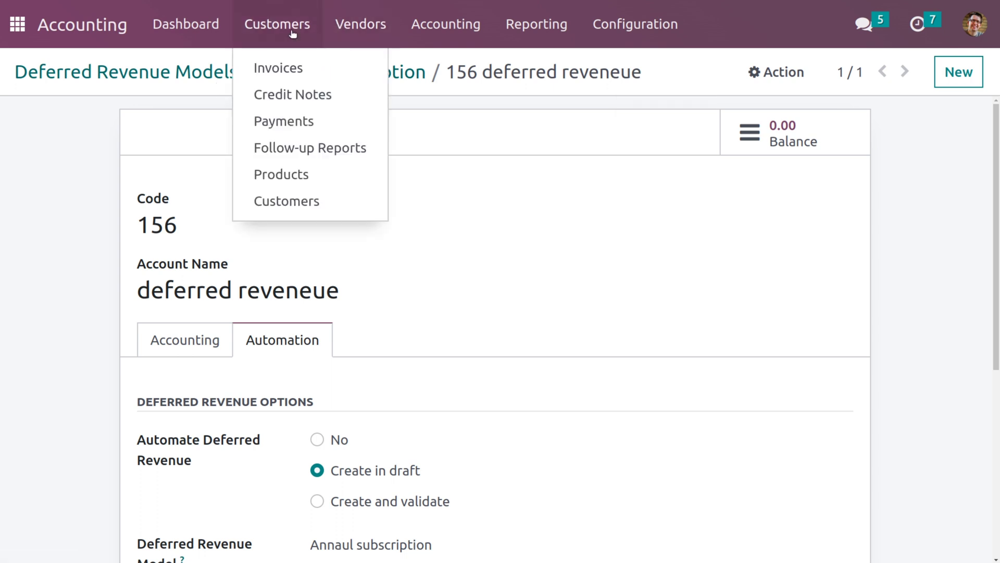
# Start a new Service-type product named 'netflix subscription'
pyautogui.click(294, 177)
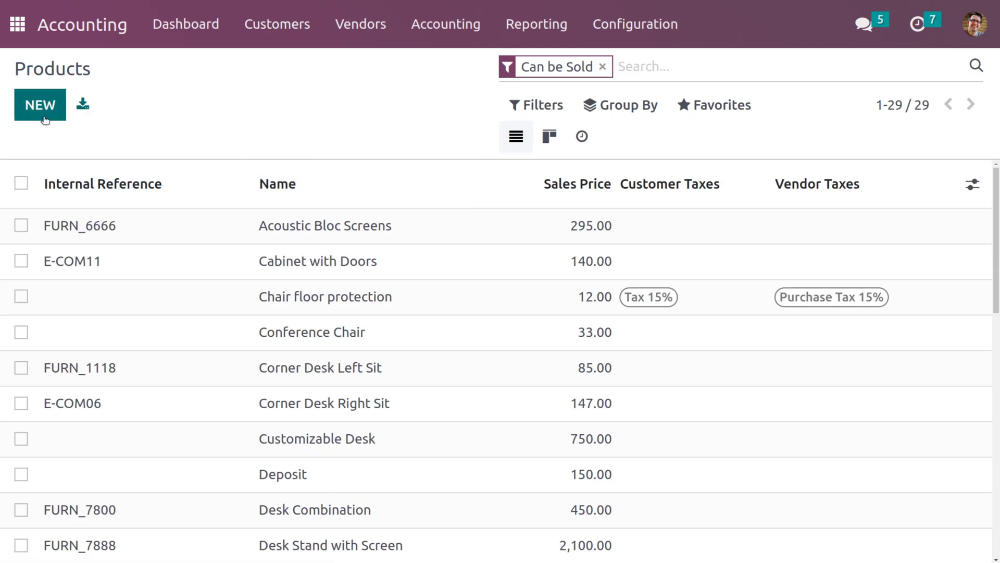
pyautogui.click(40, 106)
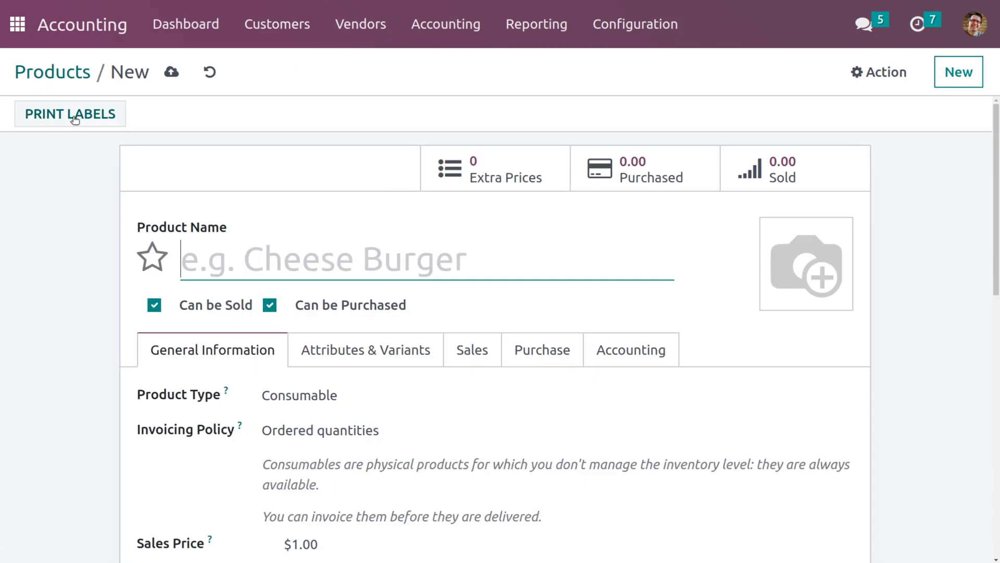
pyautogui.click(304, 402)
pyautogui.click(290, 435)
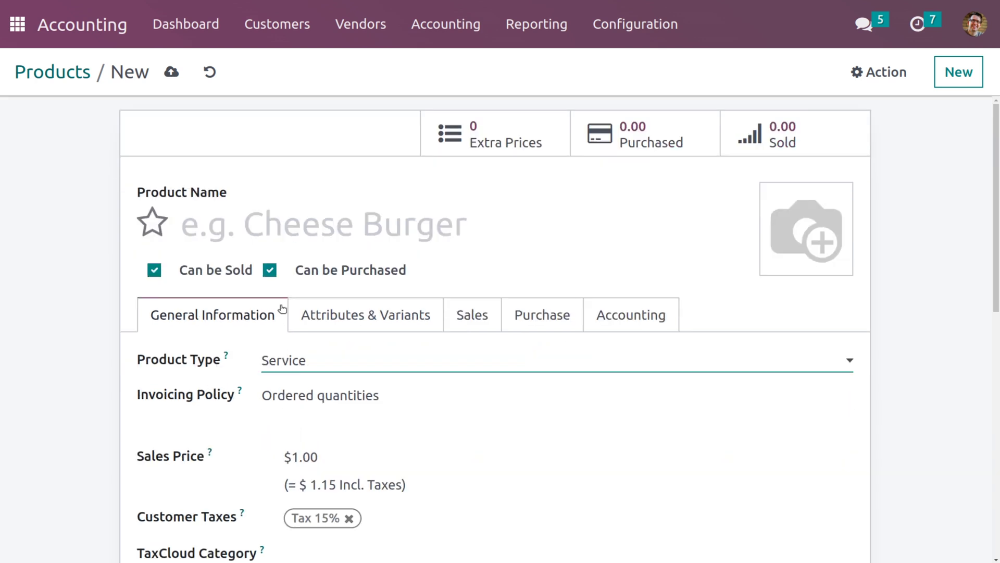
pyautogui.click(288, 228)
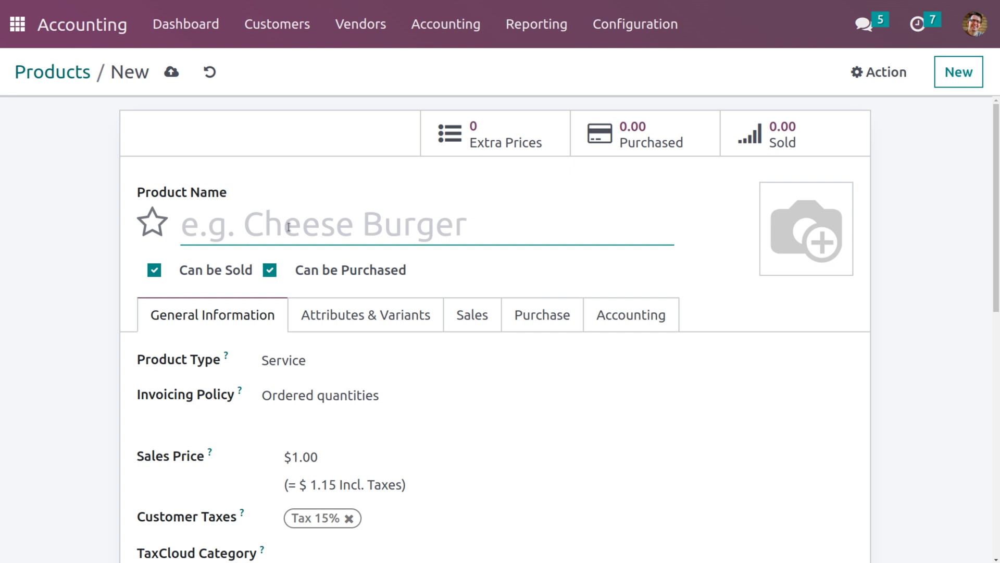
pyautogui.write('net')
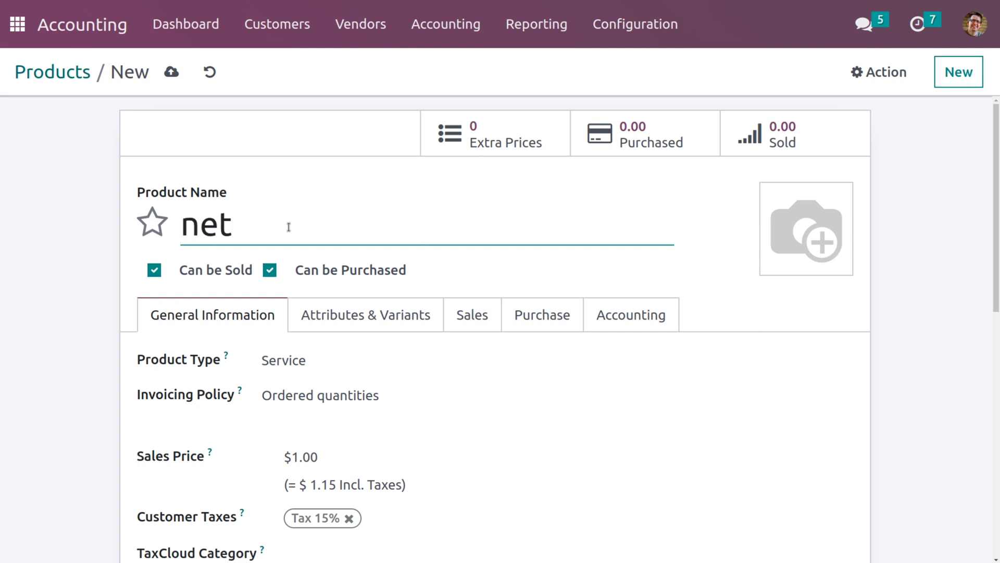
pyautogui.write('flix su')
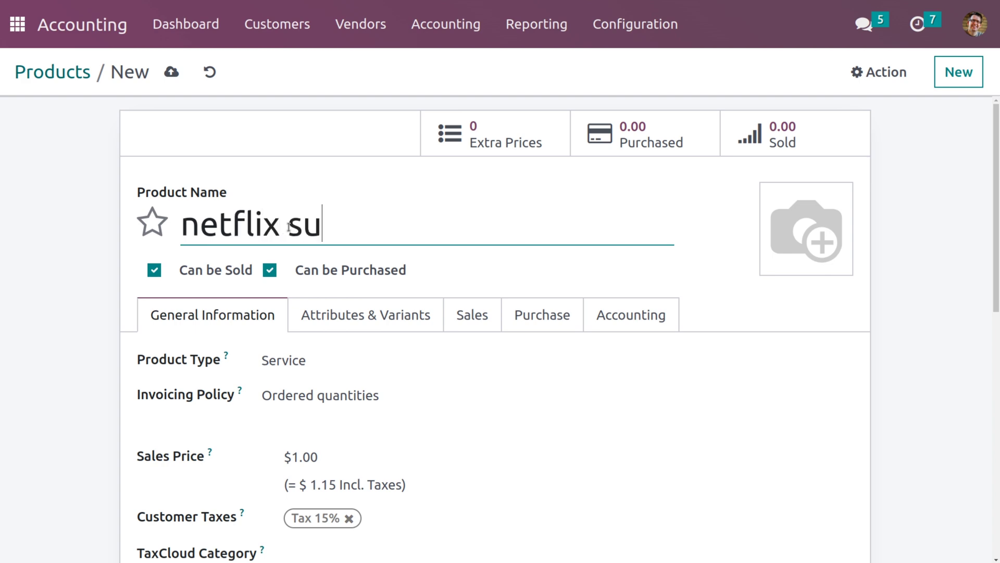
pyautogui.write('bscription')
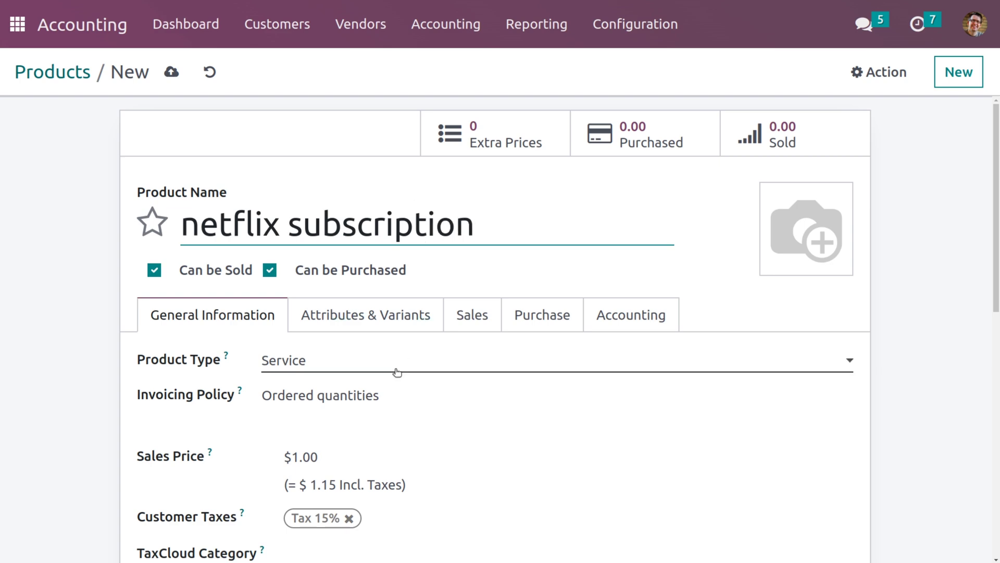
# Set its sales price to 1000, remove the 15% customer tax, and save
pyautogui.click(357, 458)
pyautogui.press('BackSpace')
pyautogui.press('BackSpace')
pyautogui.press('BackSpace')
pyautogui.press('BackSpace')
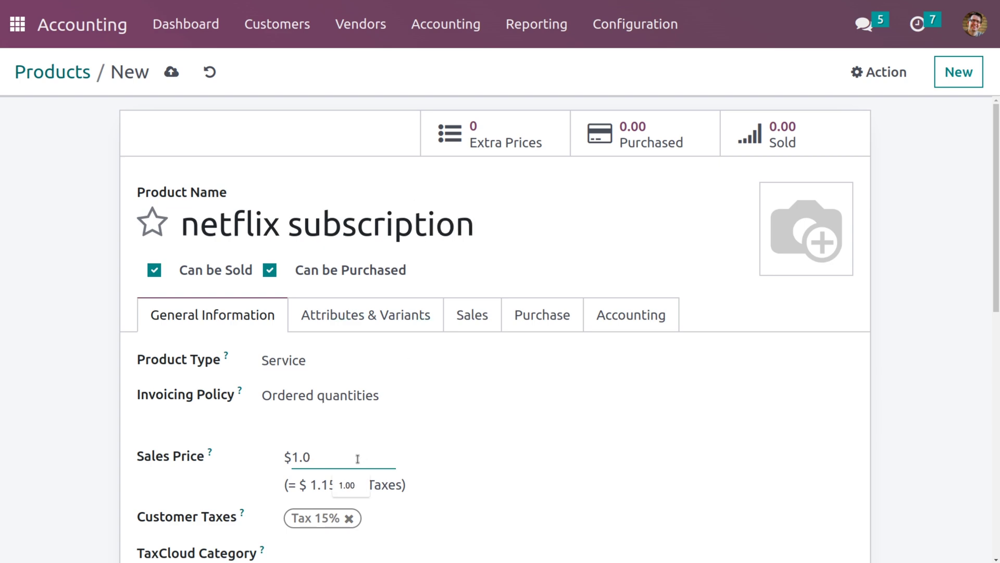
pyautogui.write('1000')
pyautogui.click(348, 518)
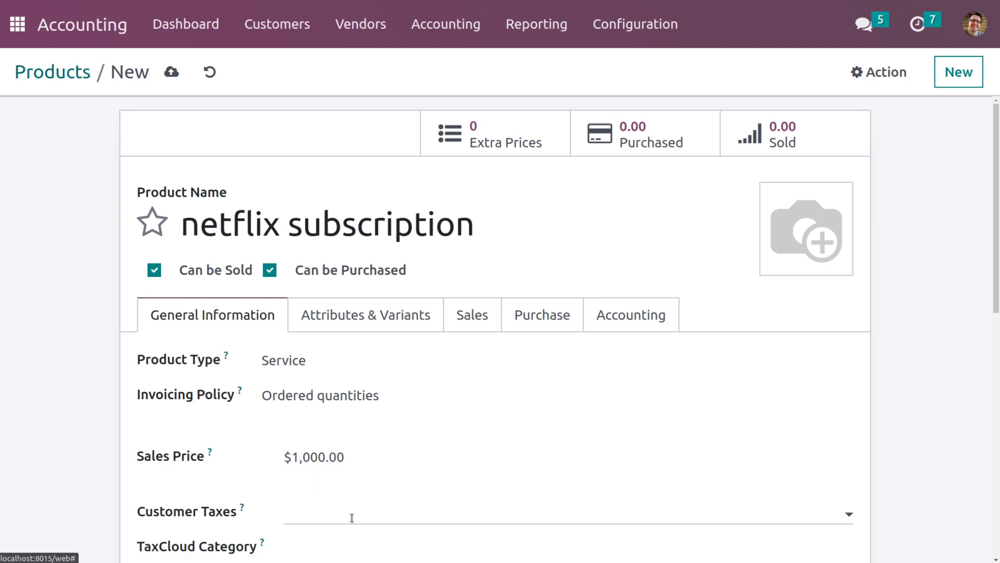
pyautogui.click(172, 72)
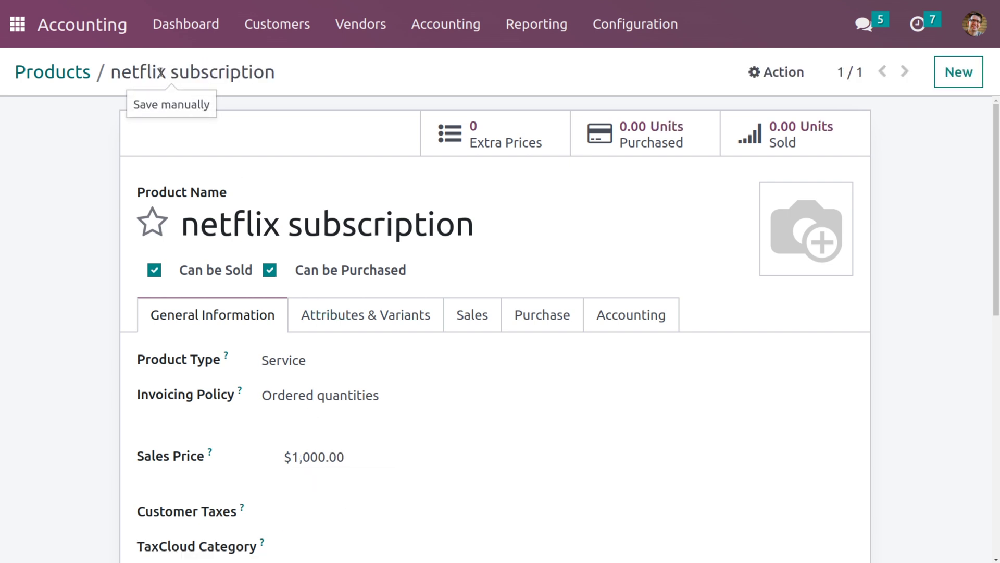
pyautogui.click(272, 35)
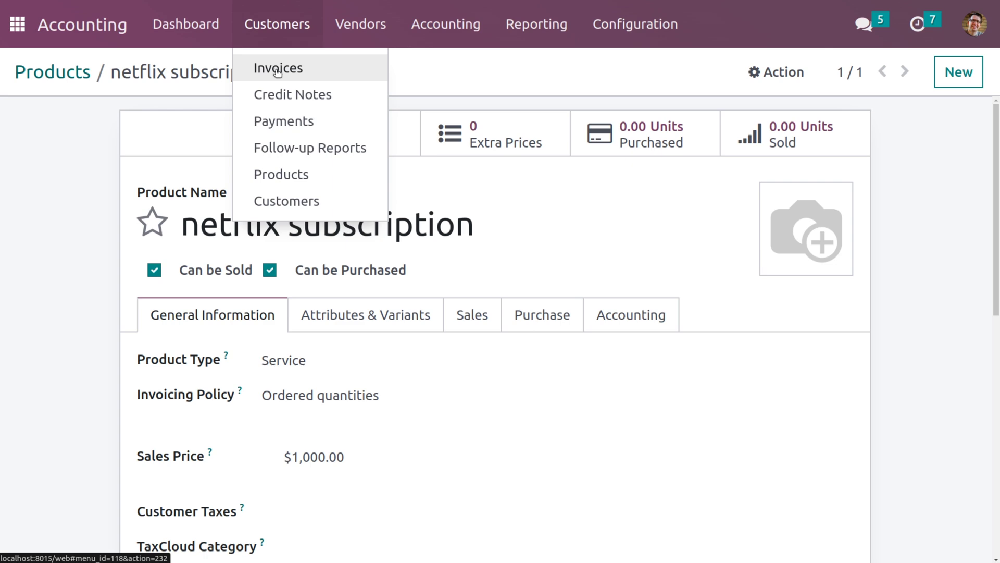
# Start a new customer invoice for Deco Addict
pyautogui.click(277, 72)
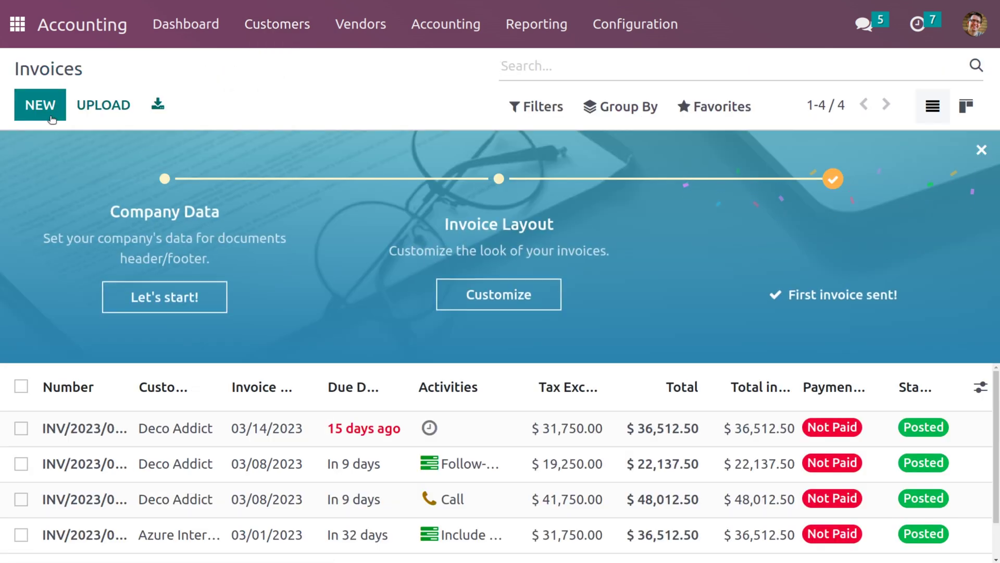
pyautogui.click(52, 118)
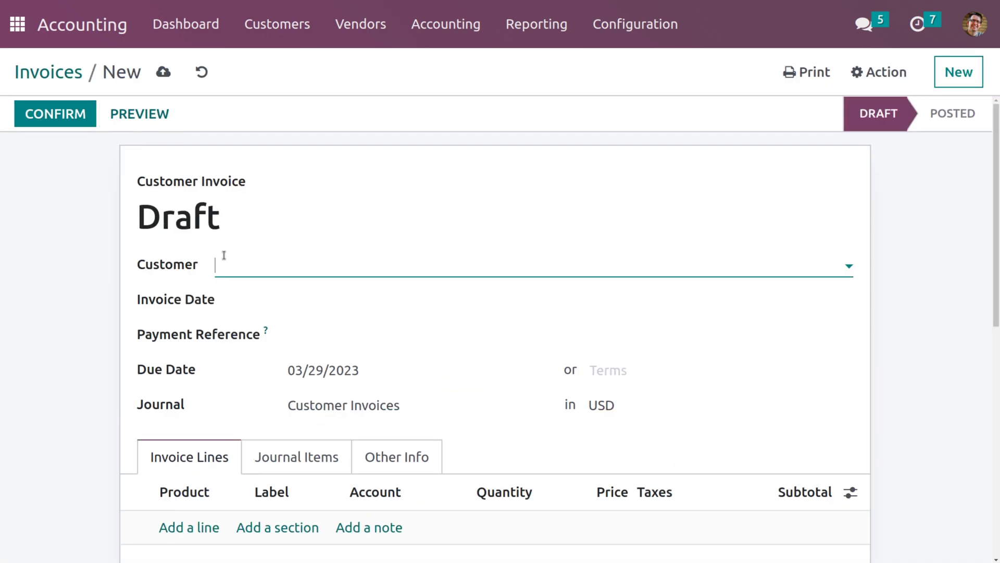
pyautogui.click(239, 268)
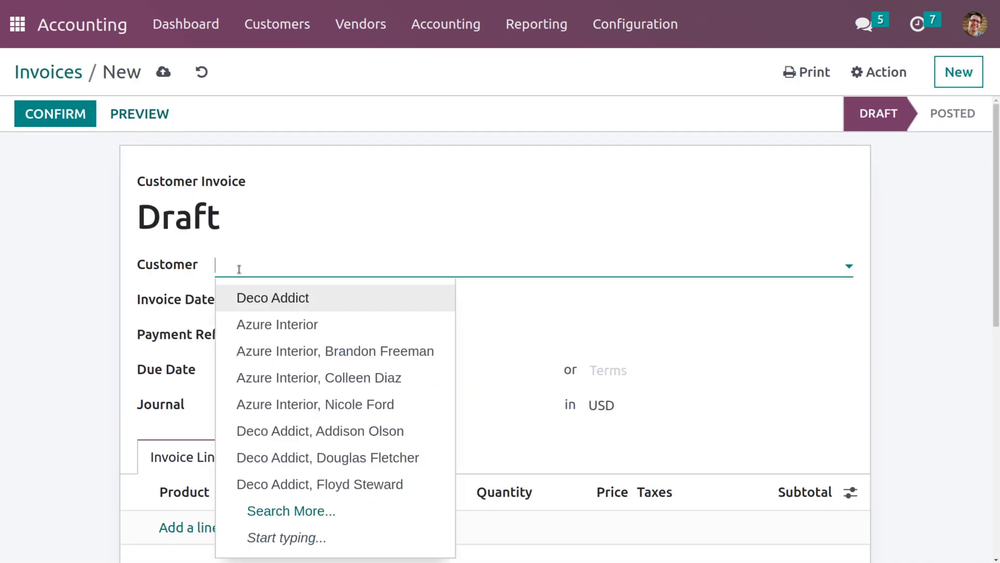
pyautogui.click(279, 307)
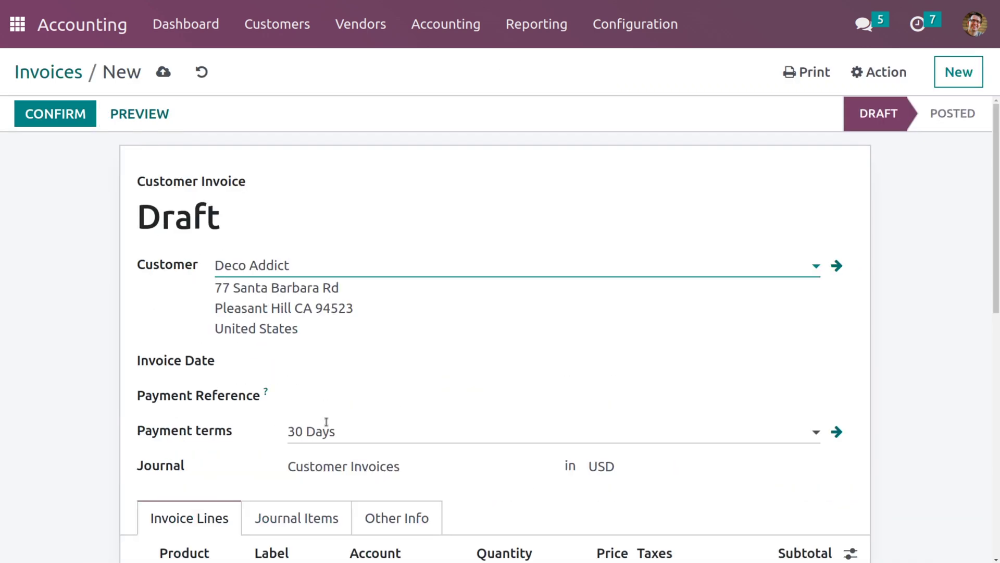
pyautogui.scroll(-5, 327, 420)
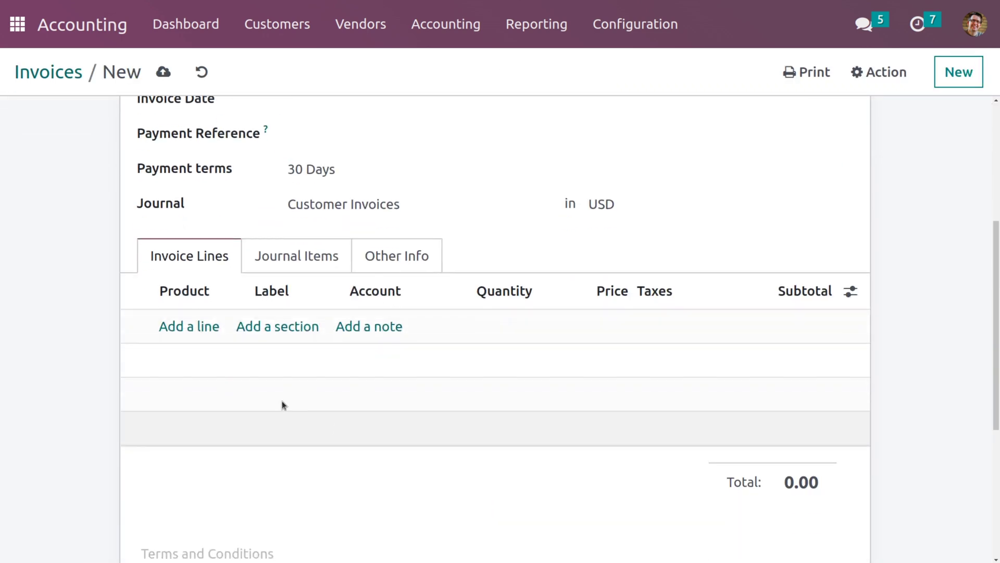
# Add an invoice line for the netflix subscription product
pyautogui.click(201, 326)
pyautogui.click(200, 324)
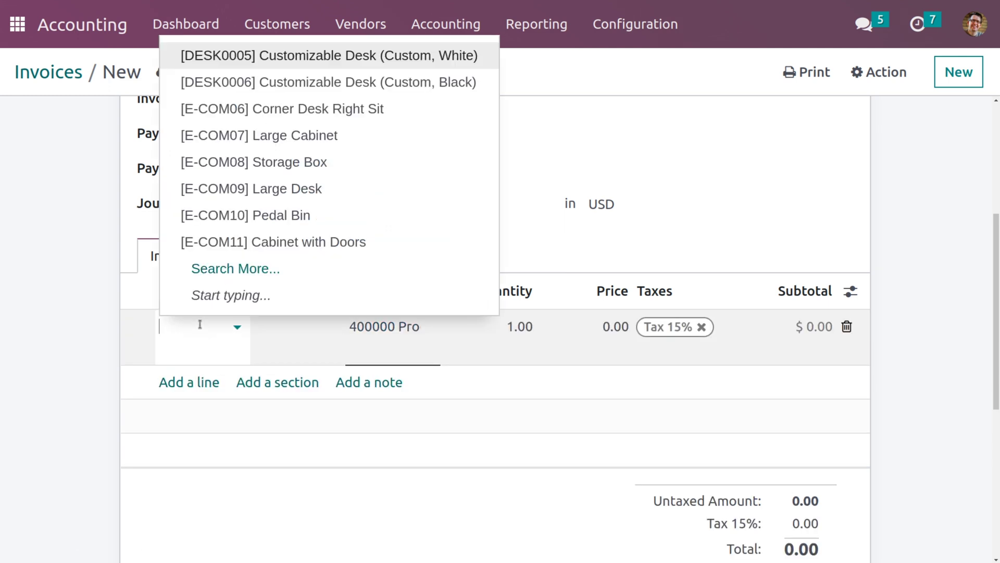
pyautogui.write('ne')
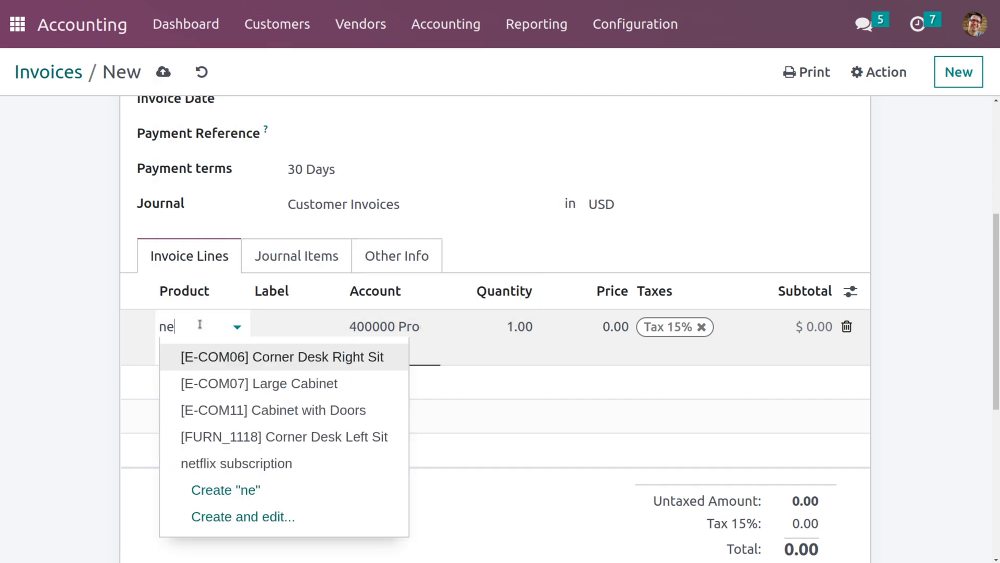
pyautogui.press('Down')
pyautogui.press('Down')
pyautogui.press('Down')
pyautogui.press('Down')
pyautogui.press('Return')
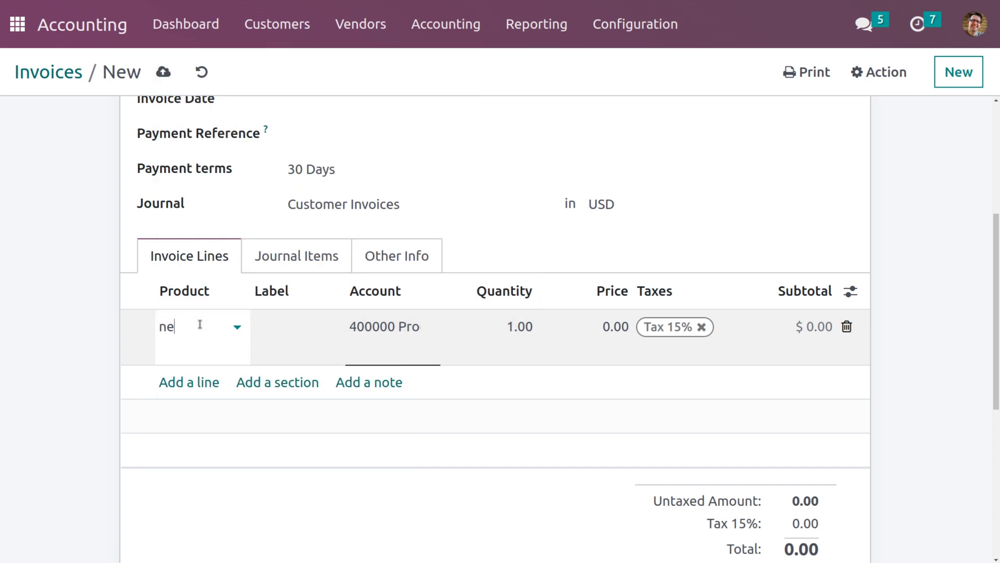
# Remove the line's 15% tax, book it to account 156 deferred reveneue, and save
pyautogui.click(702, 327)
pyautogui.click(375, 327)
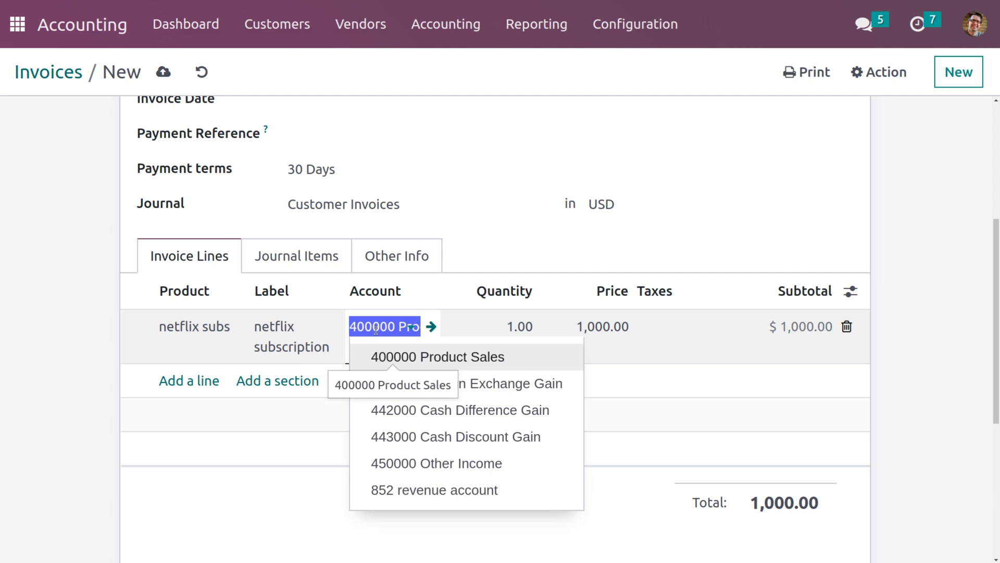
pyautogui.write('de')
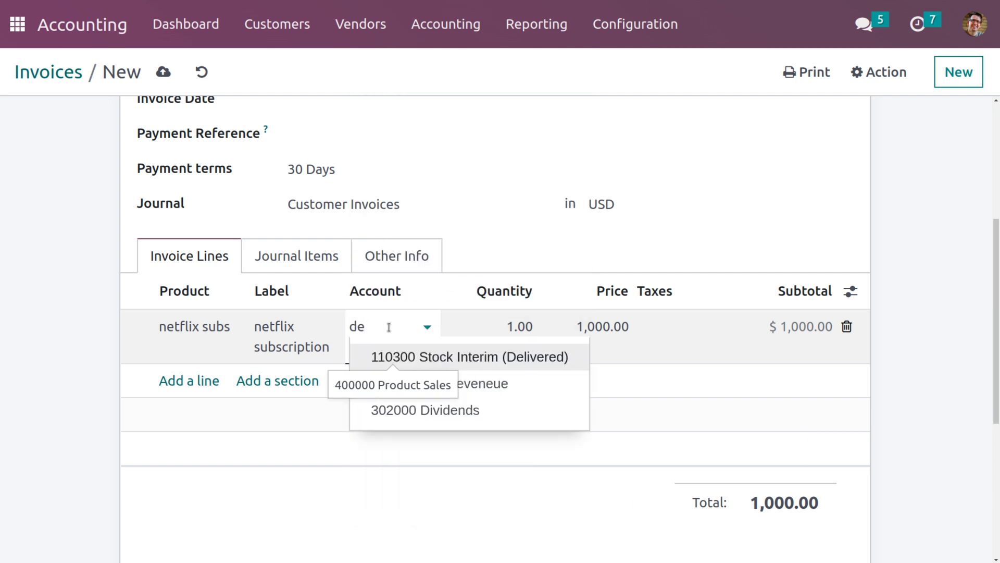
pyautogui.click(500, 384)
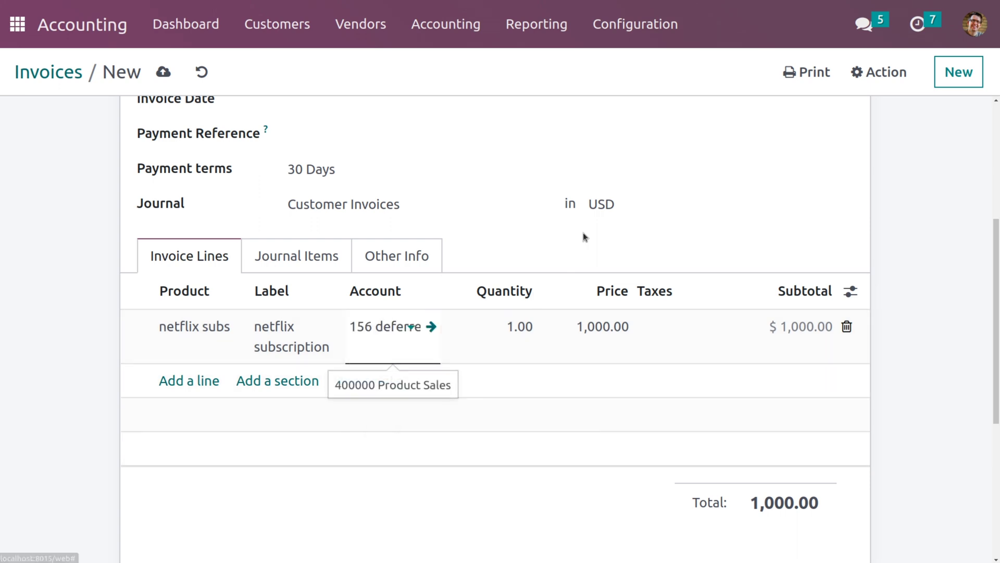
pyautogui.scroll(3, 628, 210)
pyautogui.click(162, 73)
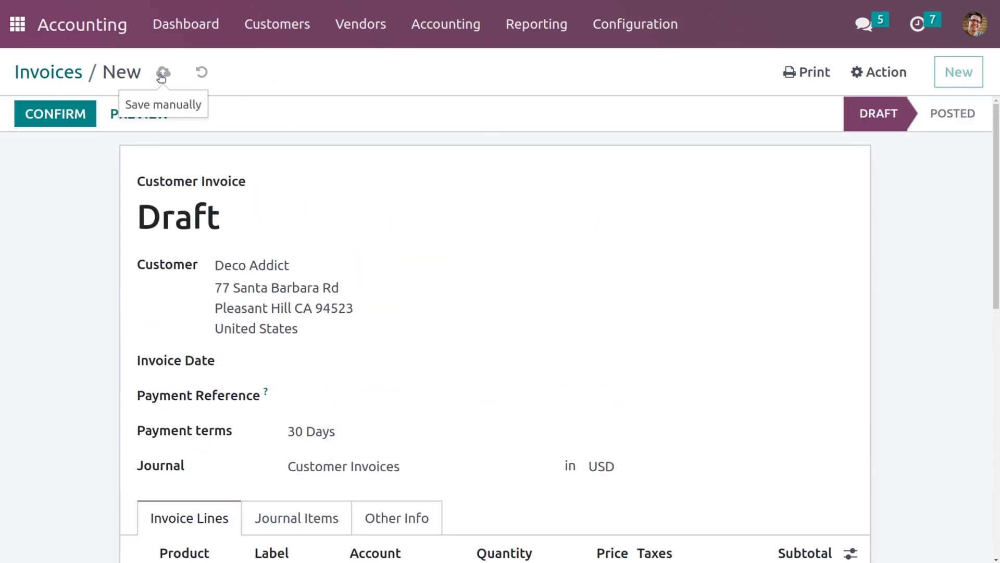
# Confirm invoice INV/2023/00005 and open its Def. Revenues record for netflix subscription
pyautogui.click(72, 119)
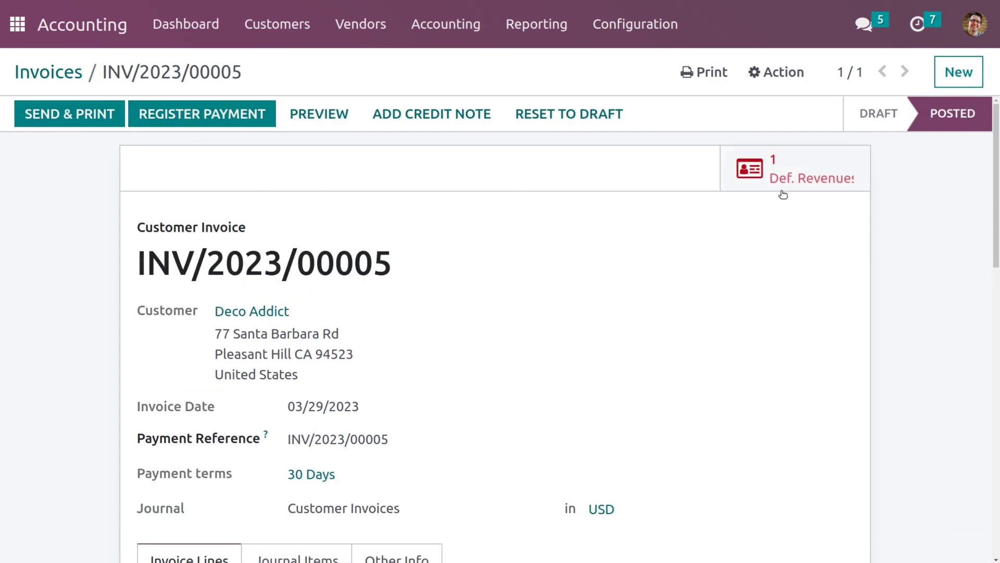
pyautogui.click(770, 159)
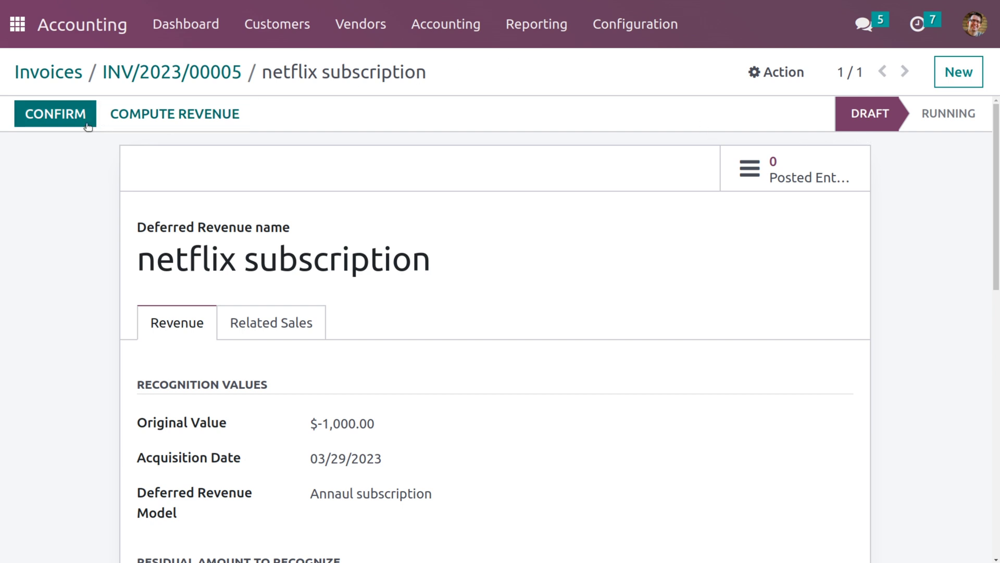
# Compute the revenue board and review the $-1,000.00 12-month No Prorata schedule
pyautogui.click(141, 121)
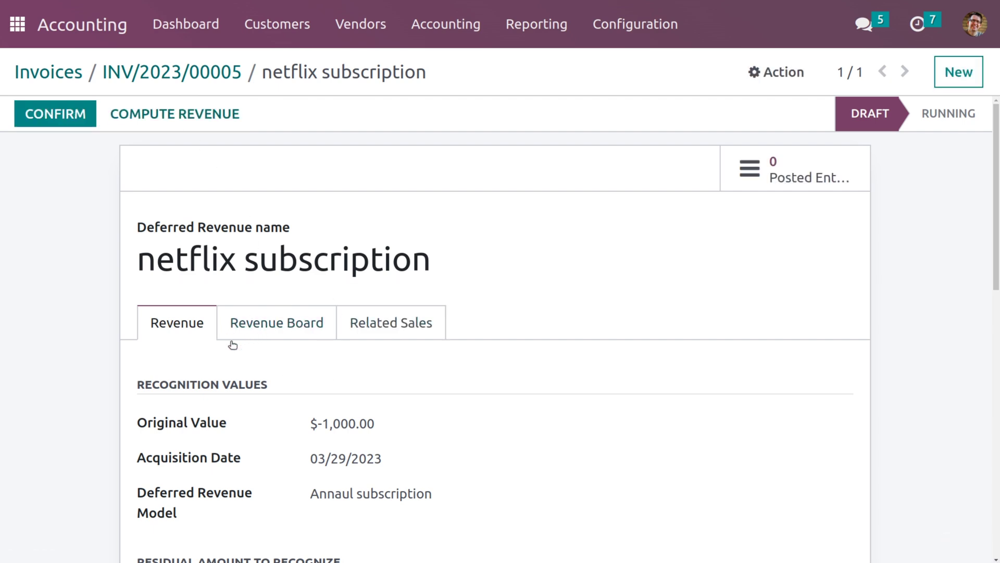
pyautogui.scroll(-4, 364, 448)
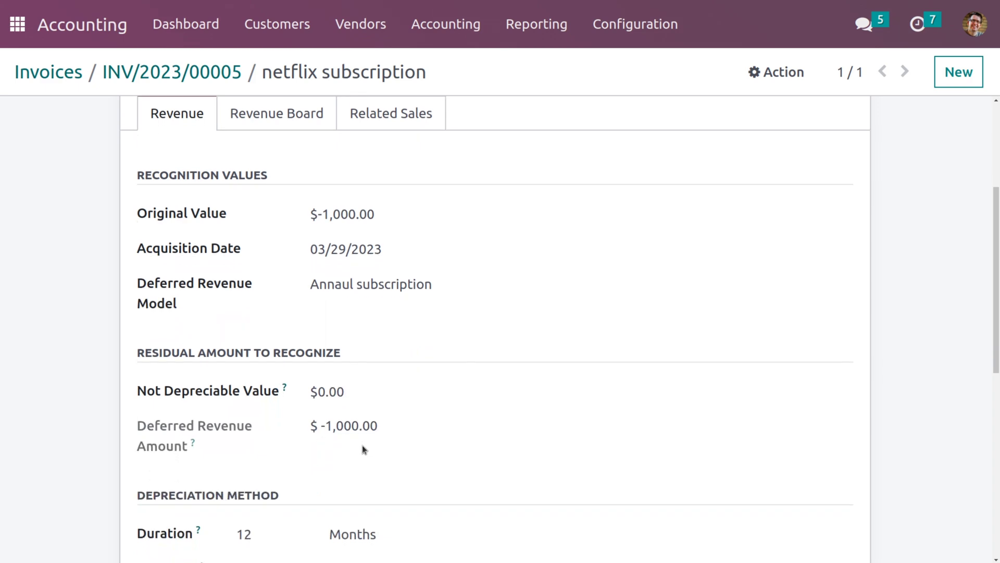
pyautogui.scroll(-2, 363, 450)
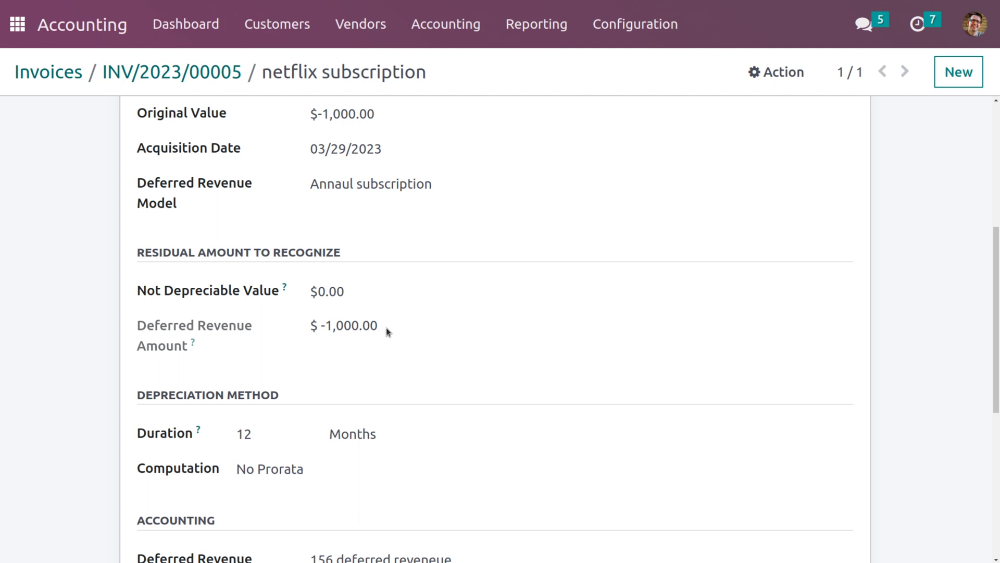
pyautogui.scroll(1, 386, 327)
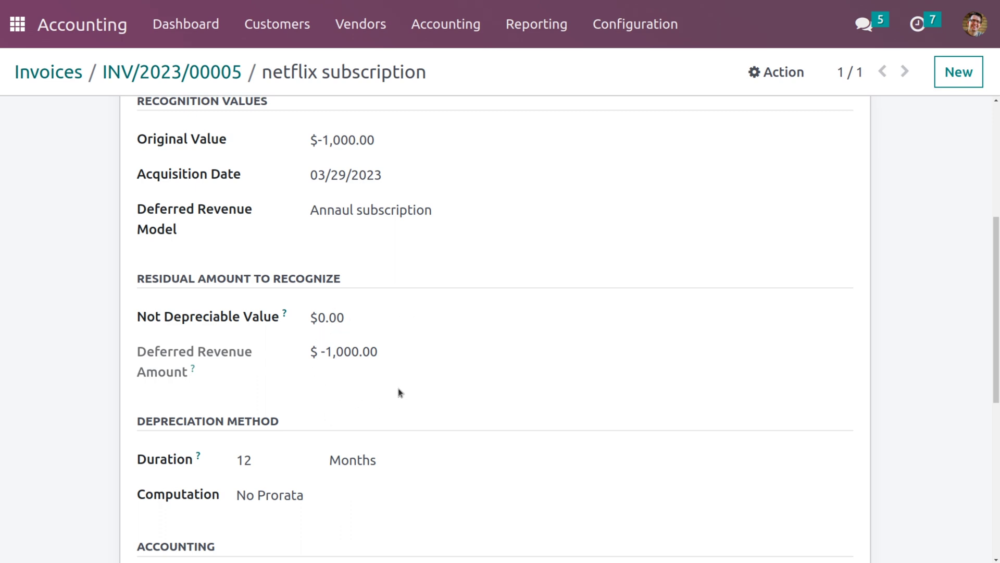
pyautogui.scroll(3, 420, 360)
pyautogui.scroll(5, 420, 360)
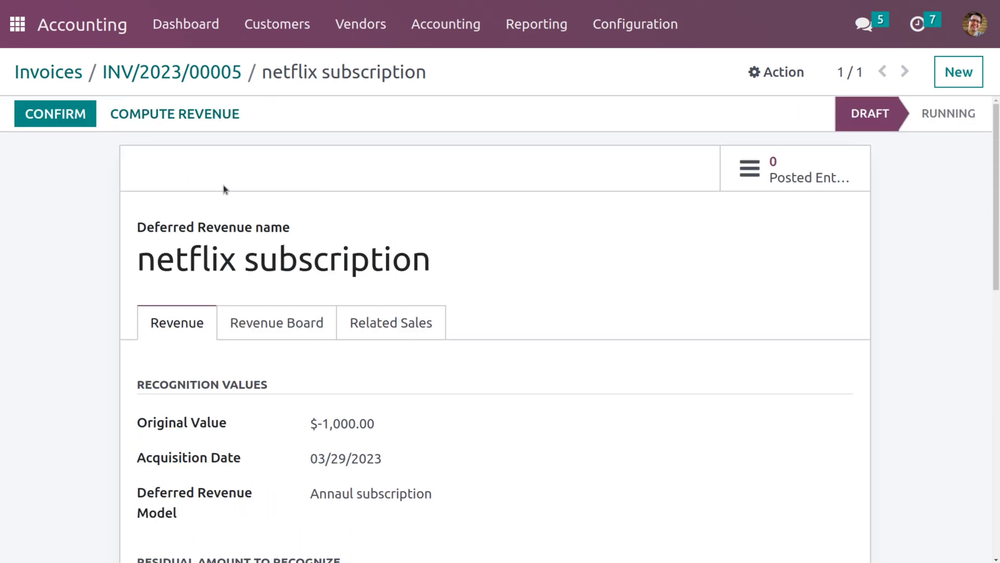
# Confirm the deferred revenue and view its 12 monthly 95.83–95.84 journal entries
pyautogui.click(76, 120)
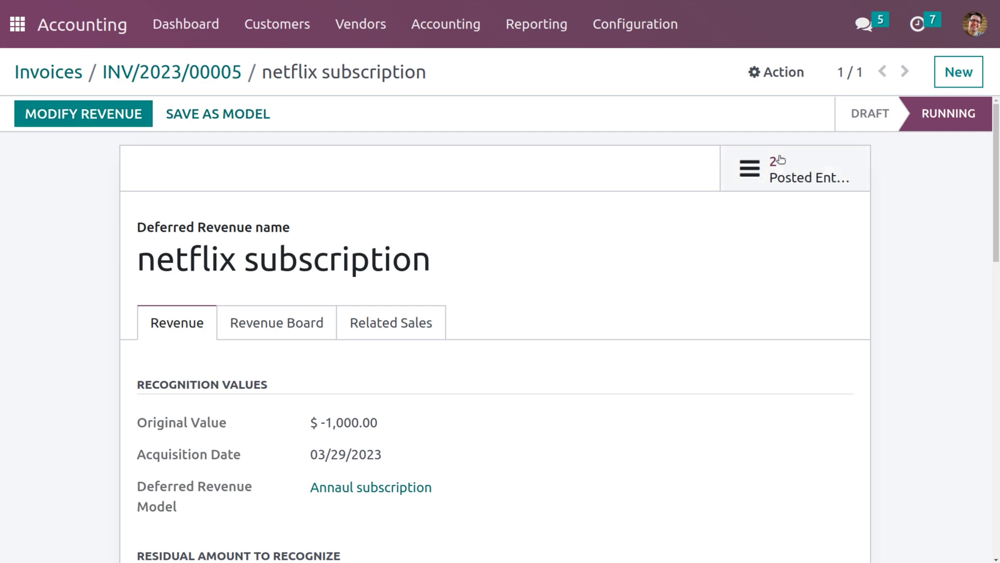
pyautogui.click(824, 185)
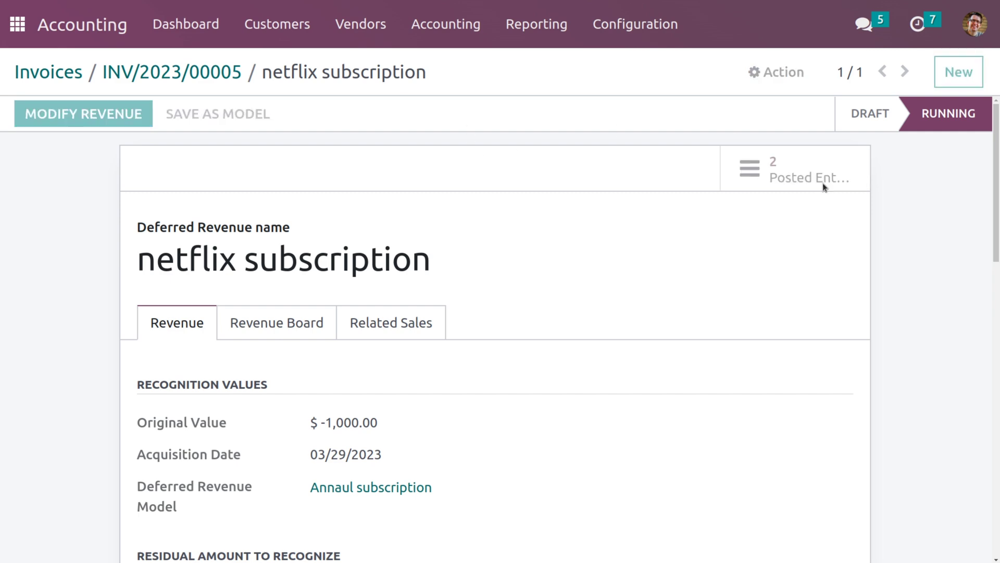
pyautogui.scroll(-3, 664, 302)
pyautogui.scroll(3, 664, 302)
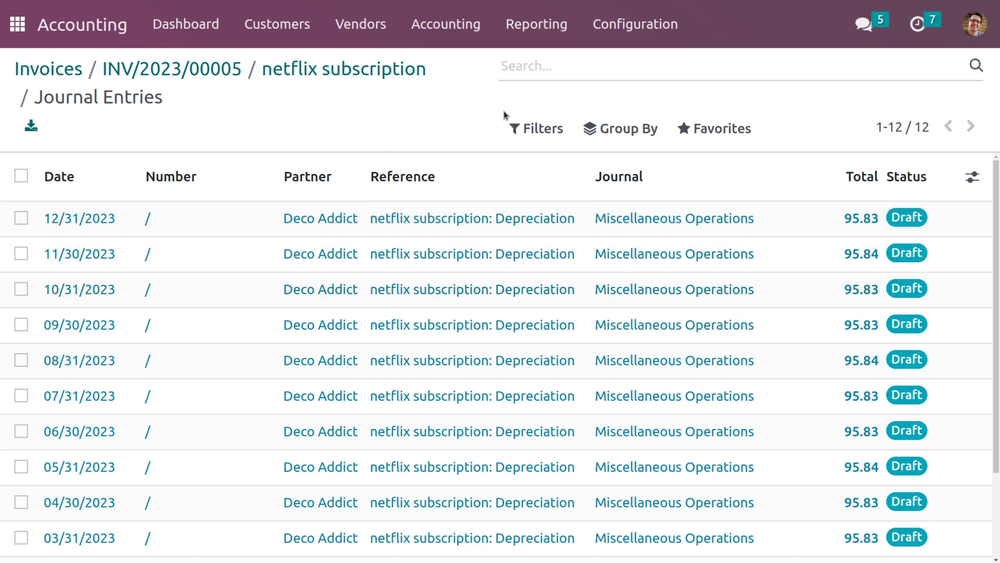
# Open the Annual subscription deferred revenue model from the accounting configuration
pyautogui.click(634, 26)
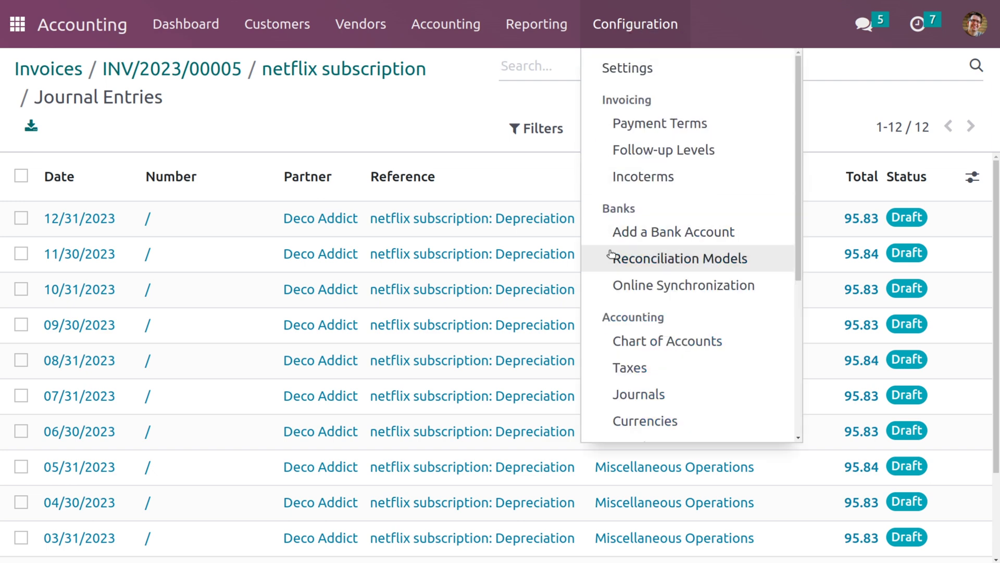
pyautogui.scroll(-5, 616, 284)
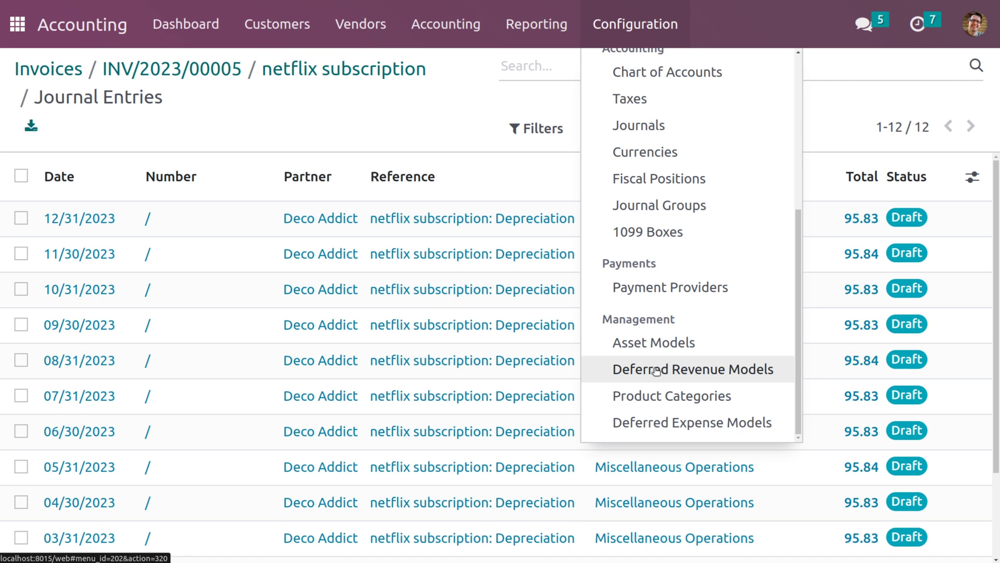
pyautogui.click(655, 370)
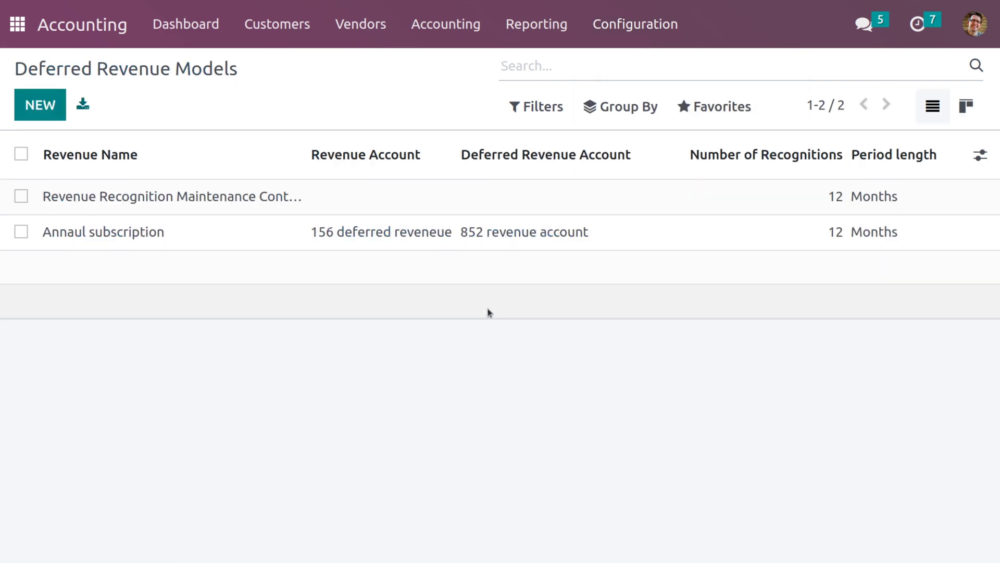
pyautogui.click(465, 241)
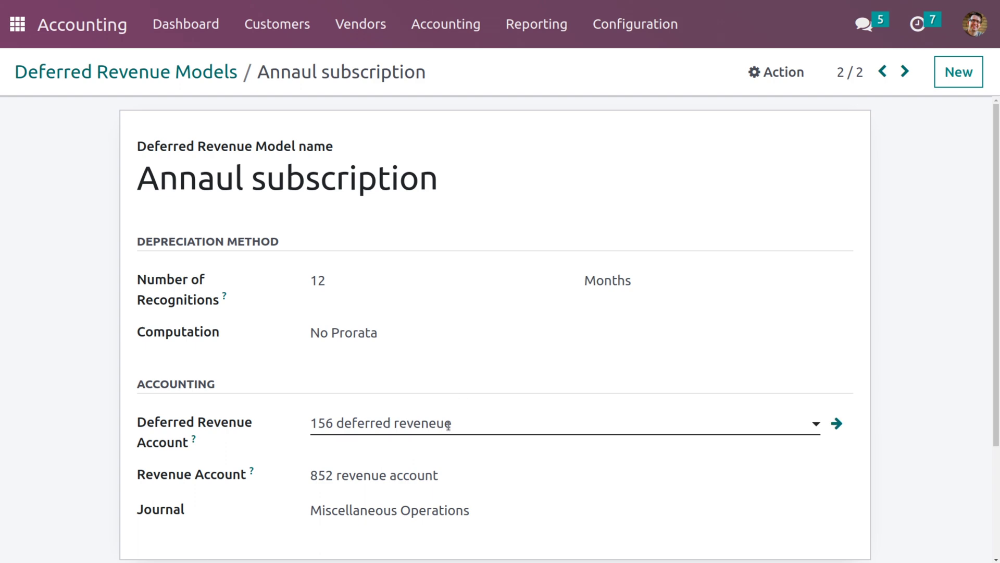
# Set account 156 deferred reveneue to 'Create and validate' deferred revenue automatically and save it
pyautogui.click(837, 424)
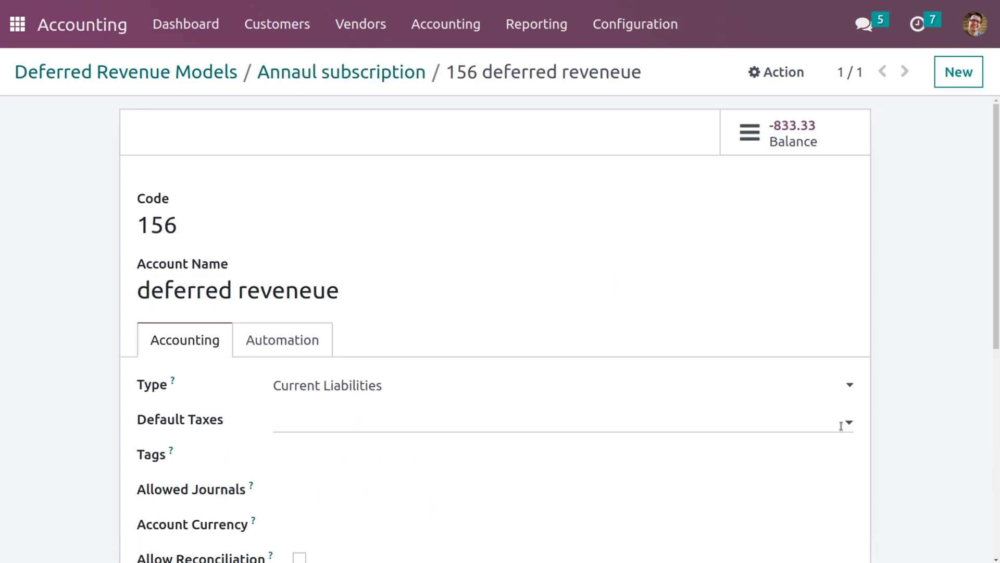
pyautogui.click(281, 343)
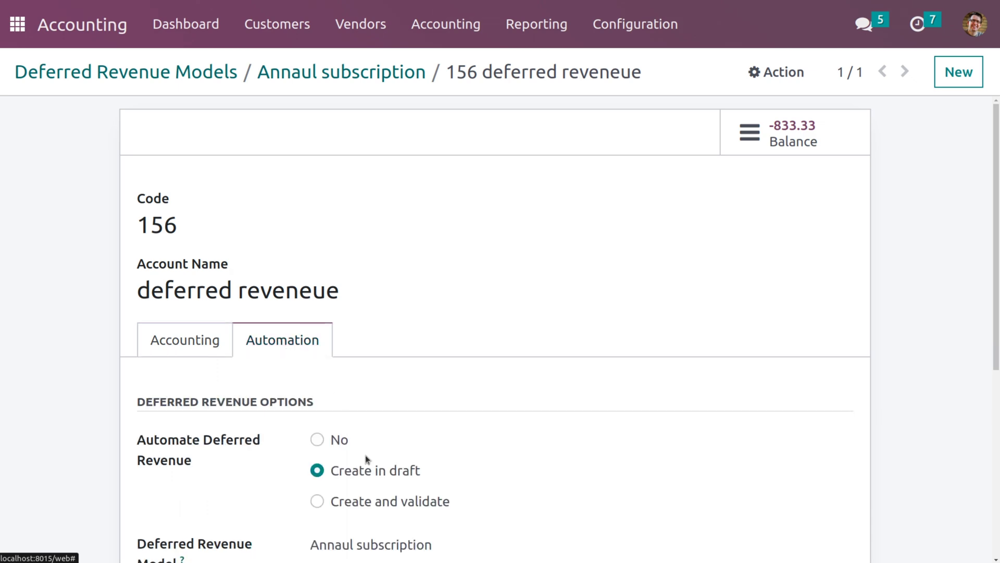
pyautogui.scroll(-1, 366, 458)
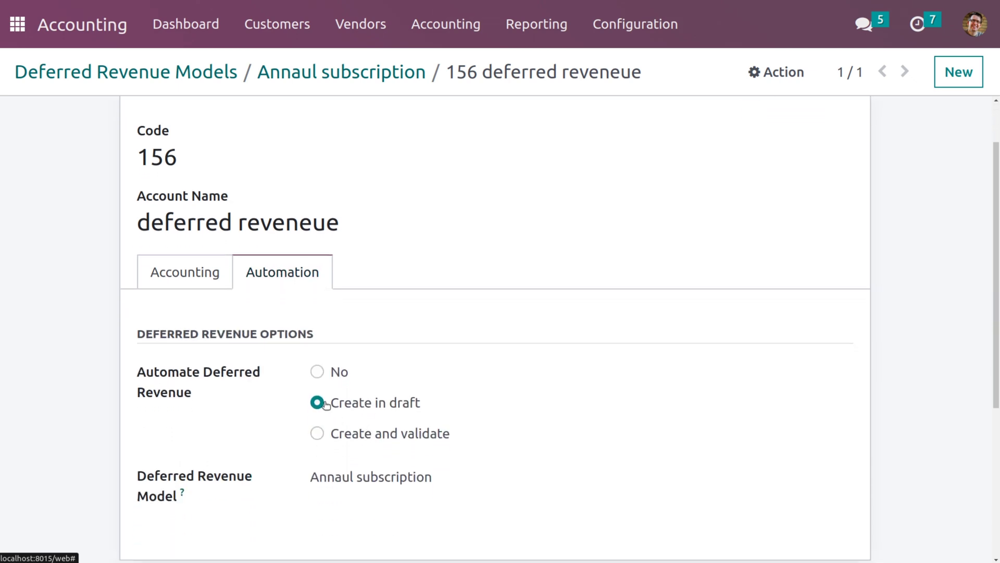
pyautogui.click(316, 438)
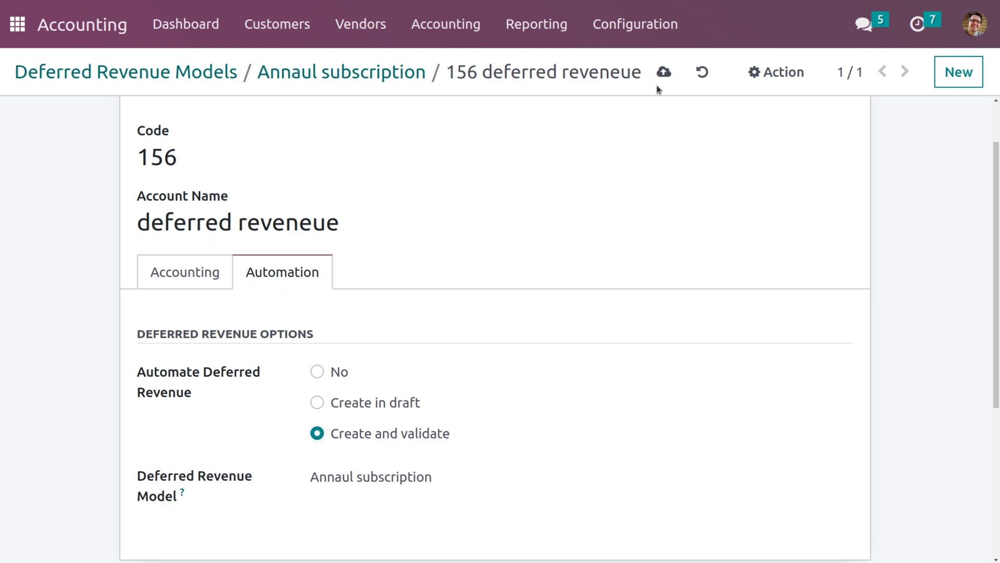
pyautogui.click(662, 71)
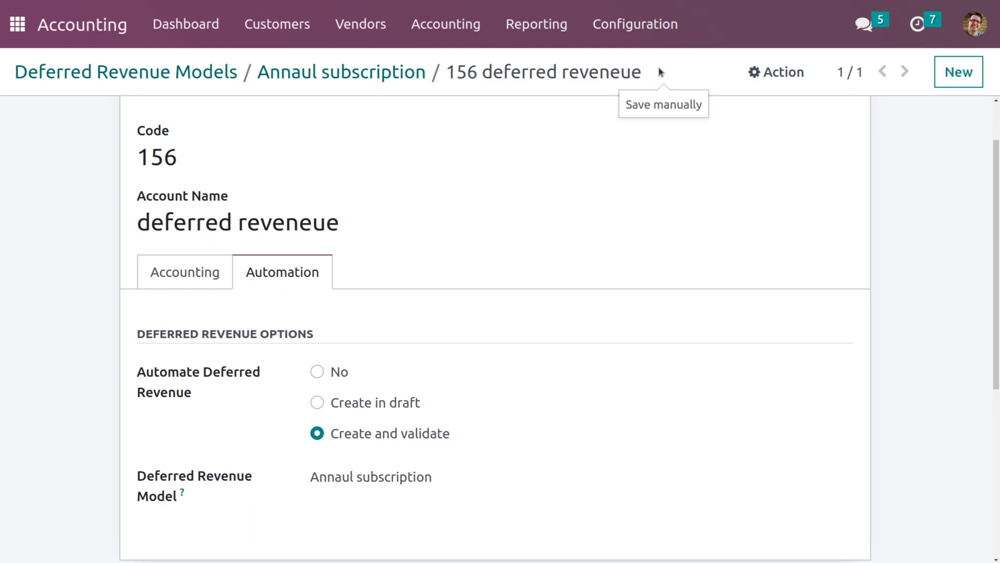
pyautogui.click(298, 29)
# Start a new customer invoice billed to Azure Interior
pyautogui.click(292, 67)
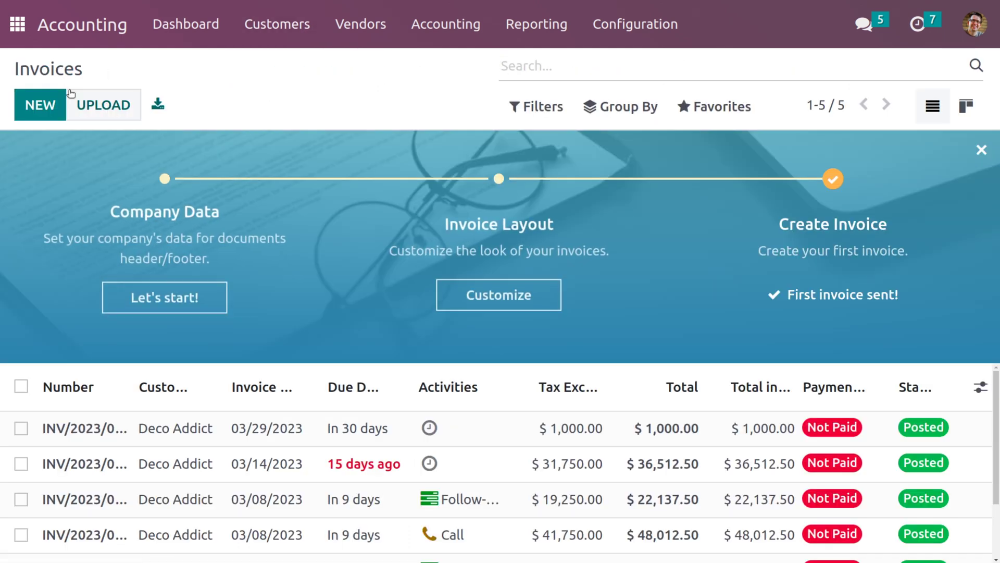
pyautogui.click(36, 106)
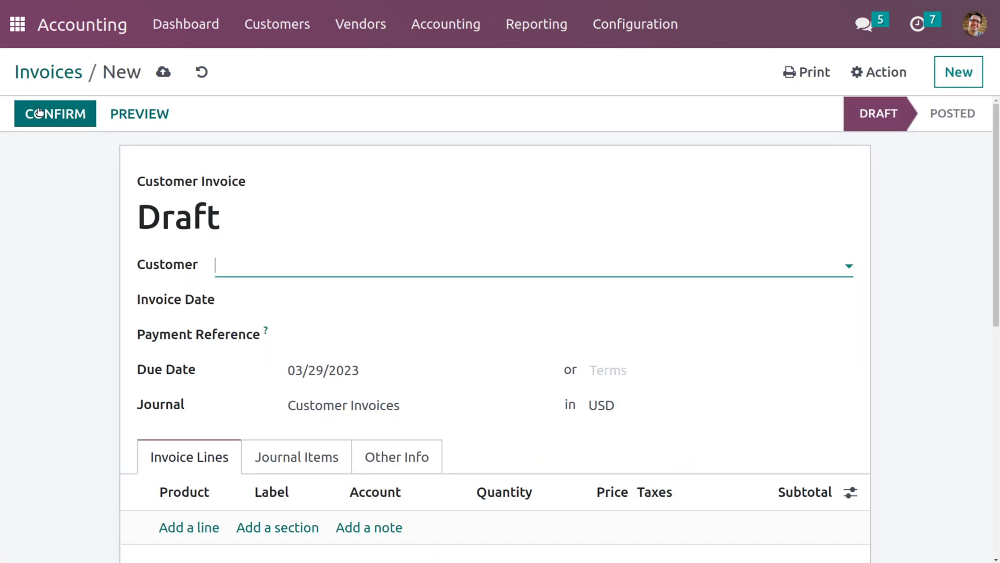
pyautogui.click(227, 269)
pyautogui.click(288, 324)
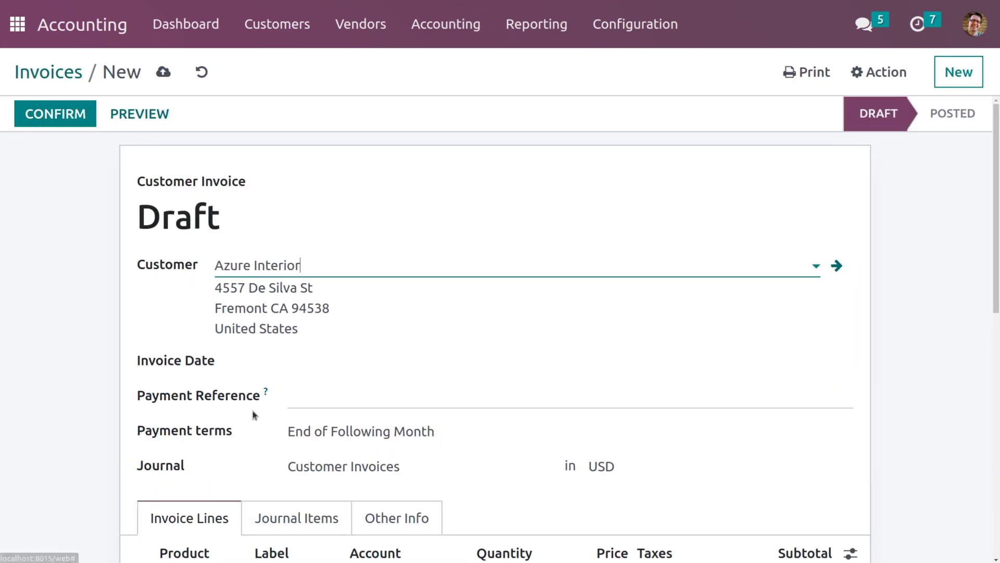
pyautogui.scroll(-5, 253, 416)
# Add a netflix subscription line booked to account 156 deferred reveneue, with the 15% tax removed
pyautogui.click(202, 265)
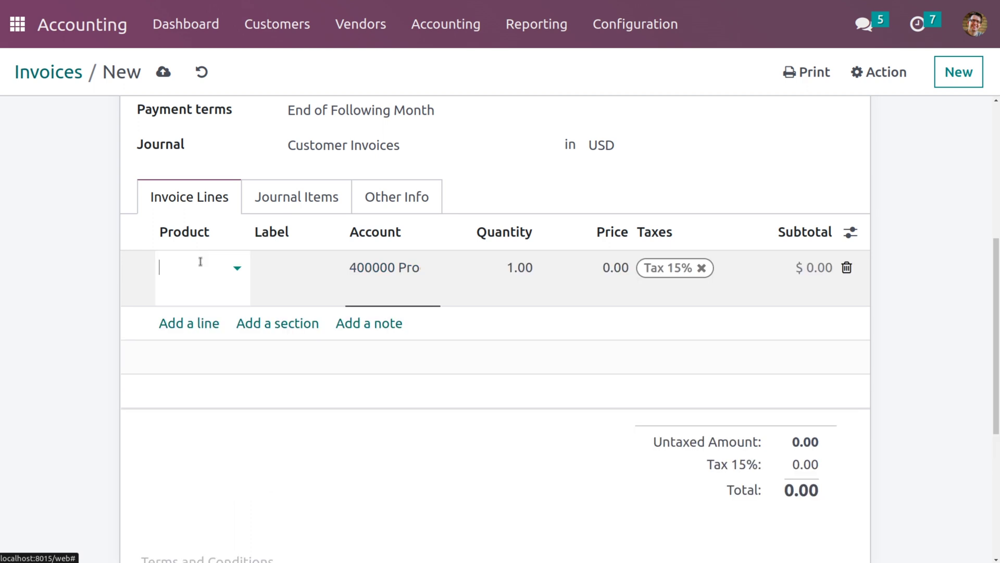
pyautogui.click(200, 262)
pyautogui.write('net')
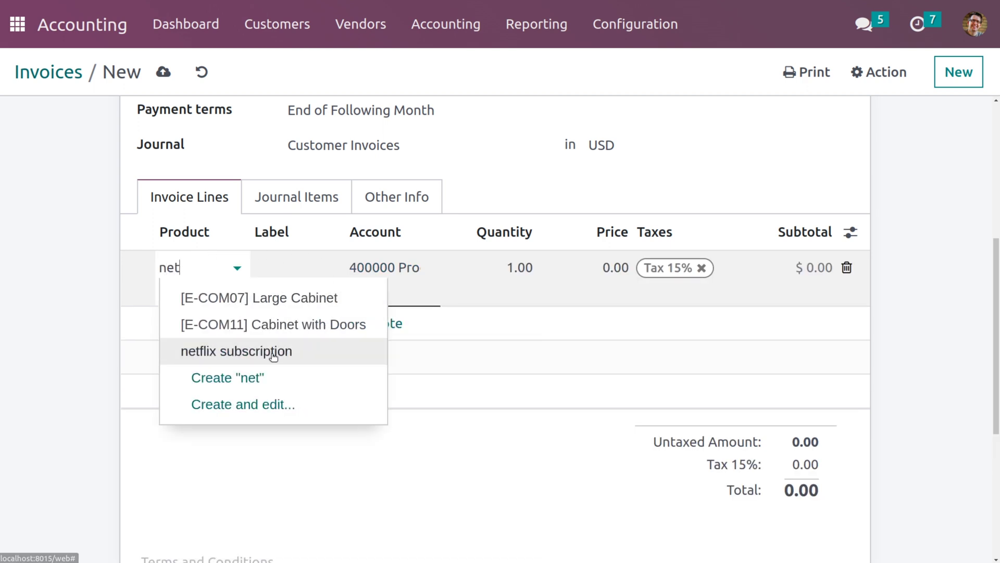
pyautogui.click(208, 351)
pyautogui.click(378, 269)
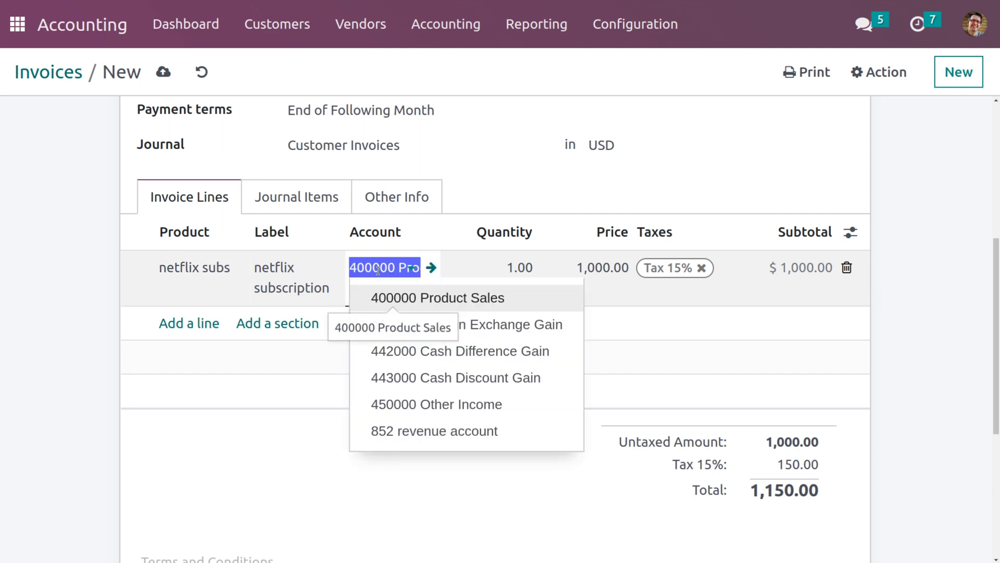
pyautogui.press('BackSpace')
pyautogui.write('de')
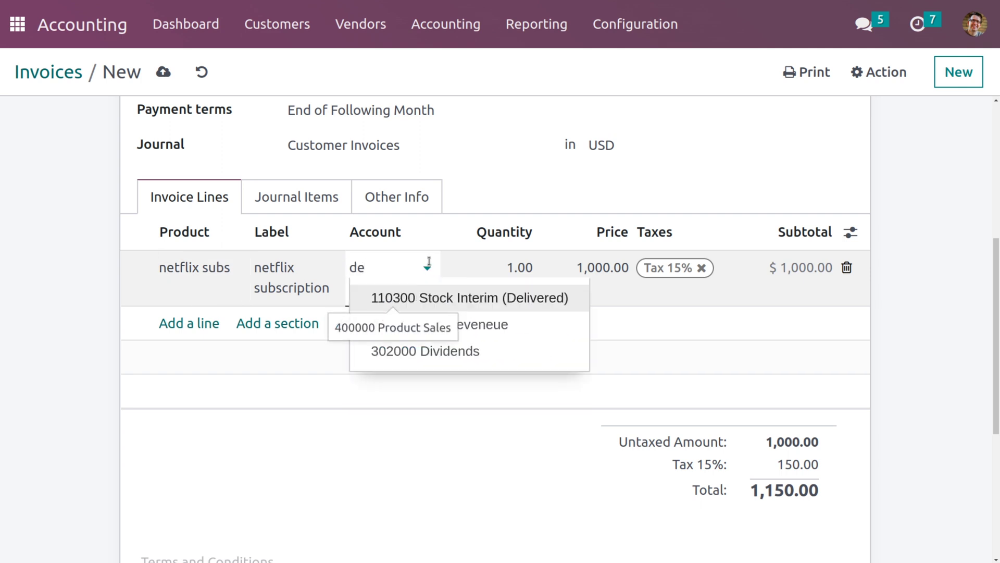
pyautogui.click(512, 326)
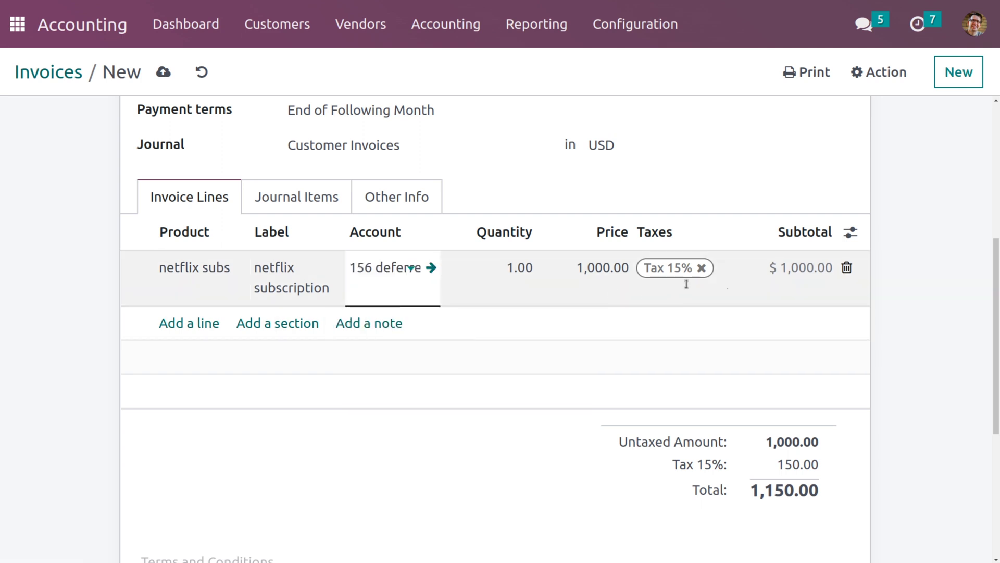
pyautogui.click(702, 267)
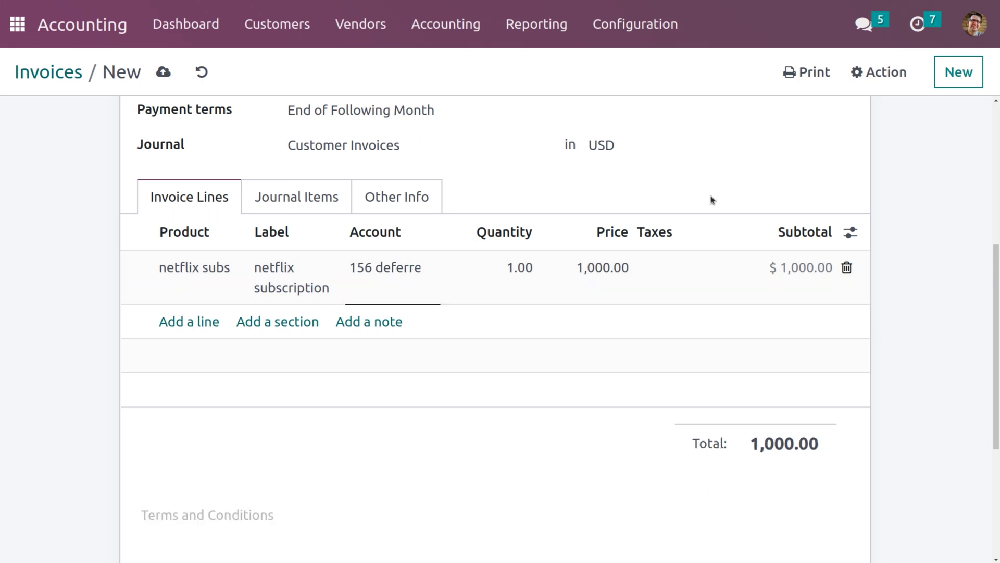
# Save the $1,000.00 Azure Interior invoice and confirm it
pyautogui.scroll(4, 710, 199)
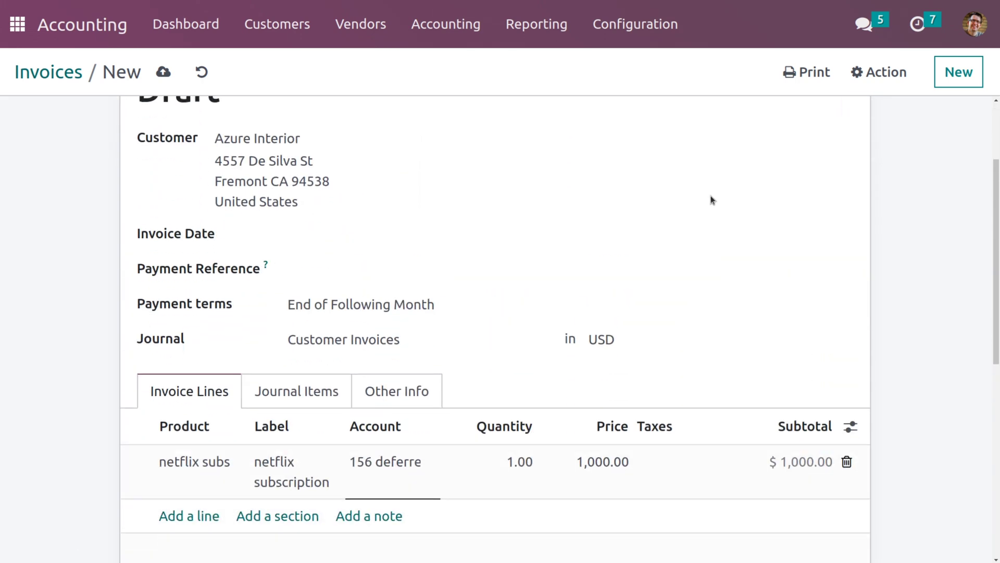
pyautogui.scroll(2, 711, 196)
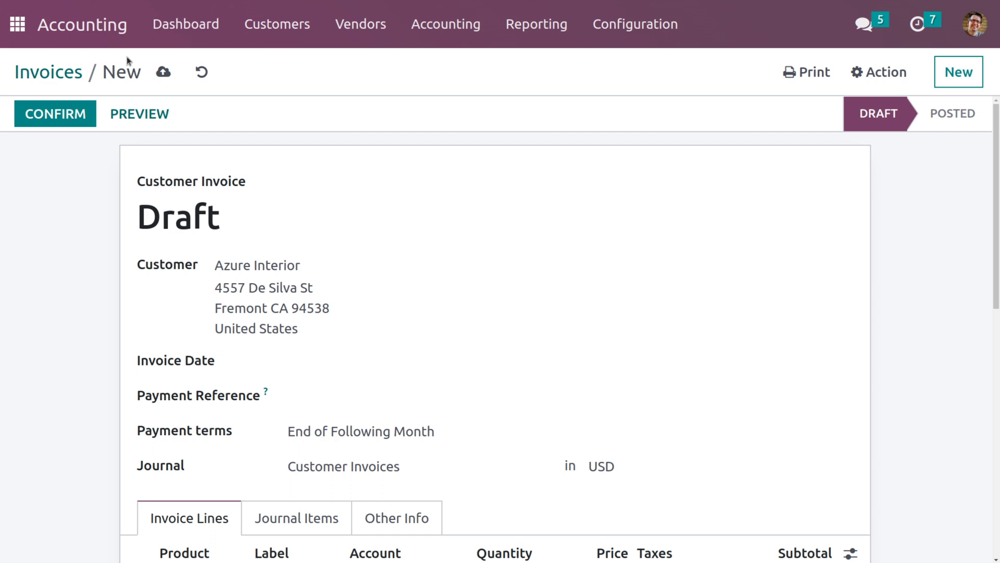
pyautogui.click(164, 72)
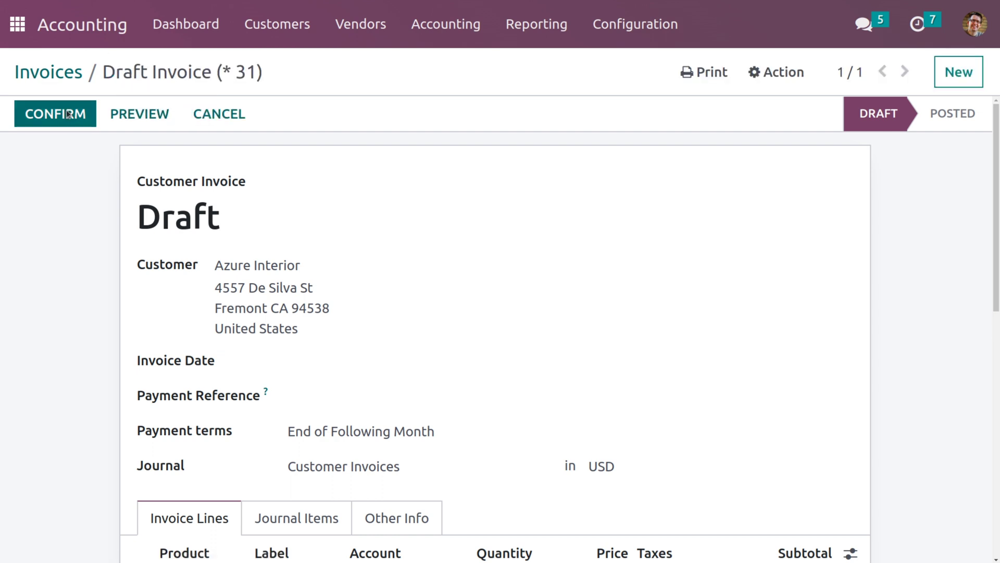
pyautogui.click(67, 112)
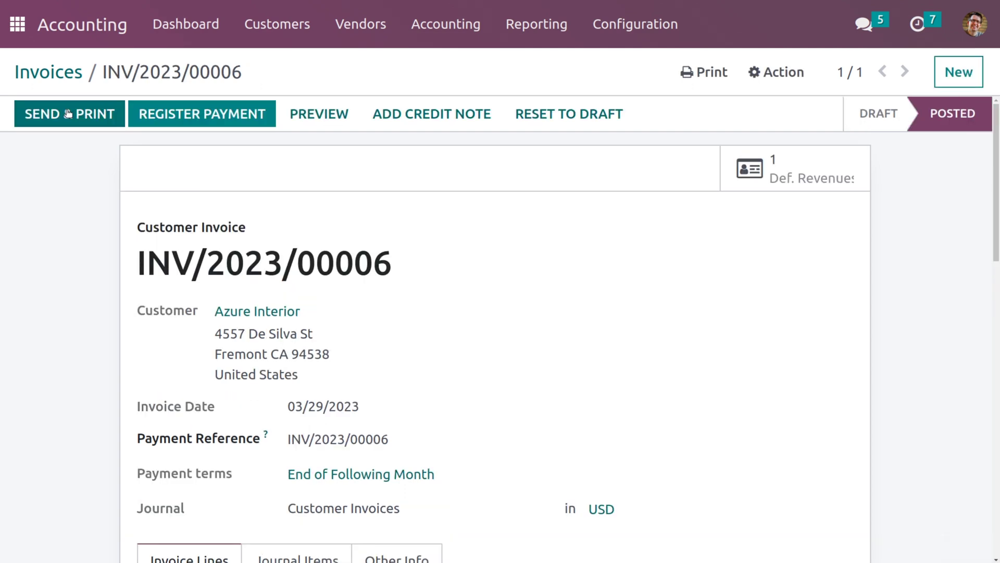
# Open INV/2023/00006's netflix subscription deferred revenue and review its 2 posted entries
pyautogui.click(802, 171)
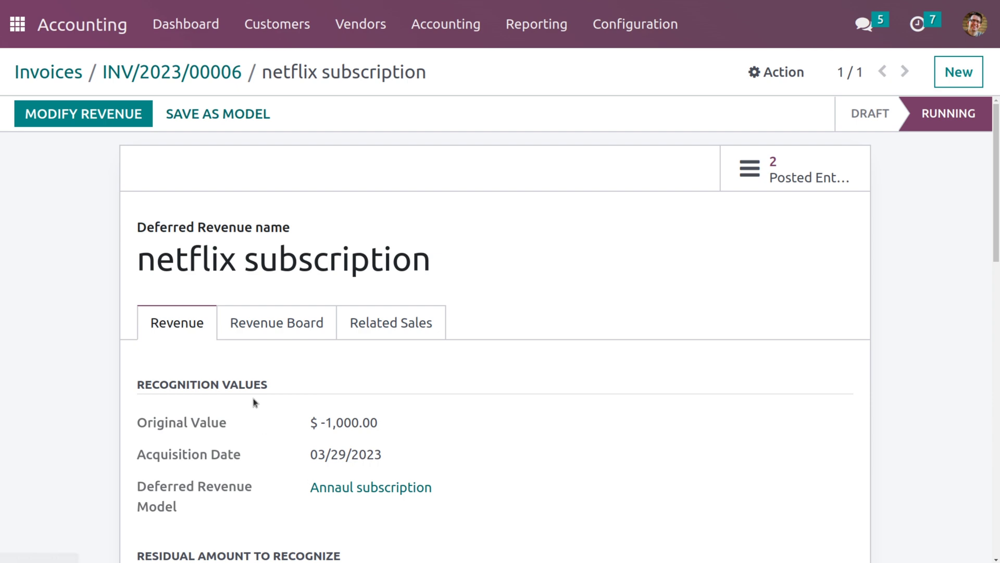
pyautogui.scroll(-10, 350, 500)
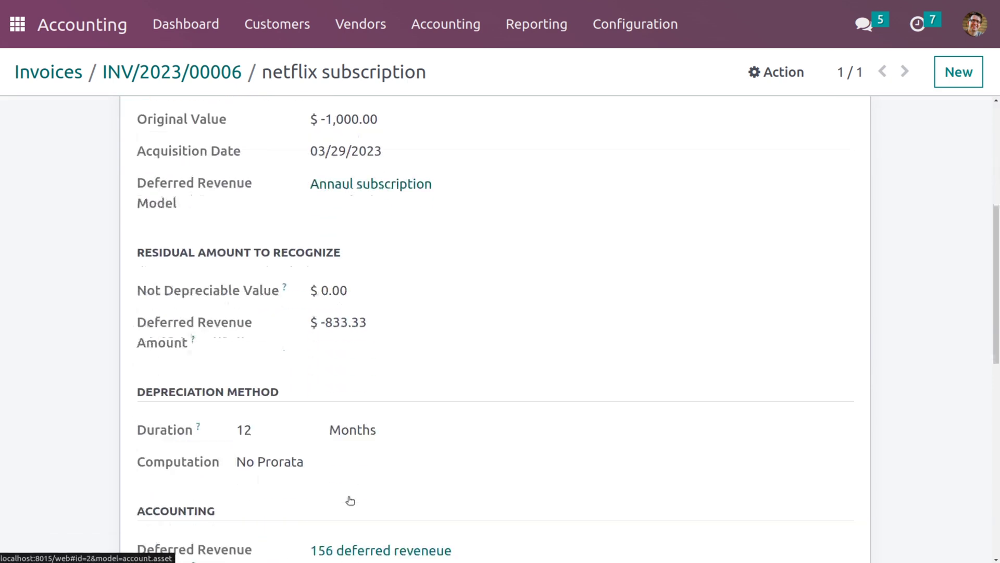
pyautogui.scroll(5, 350, 500)
pyautogui.scroll(5, 351, 500)
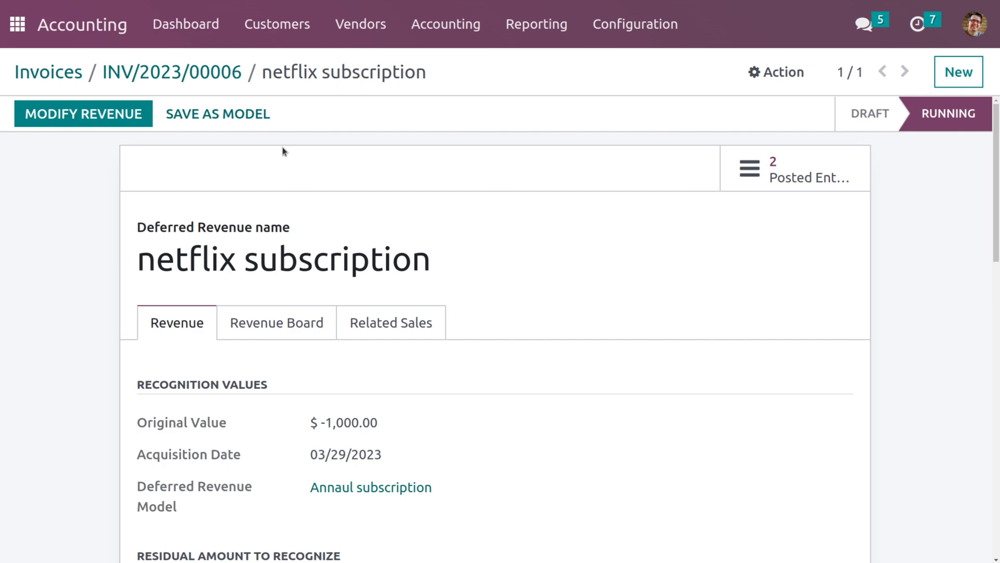
pyautogui.click(112, 120)
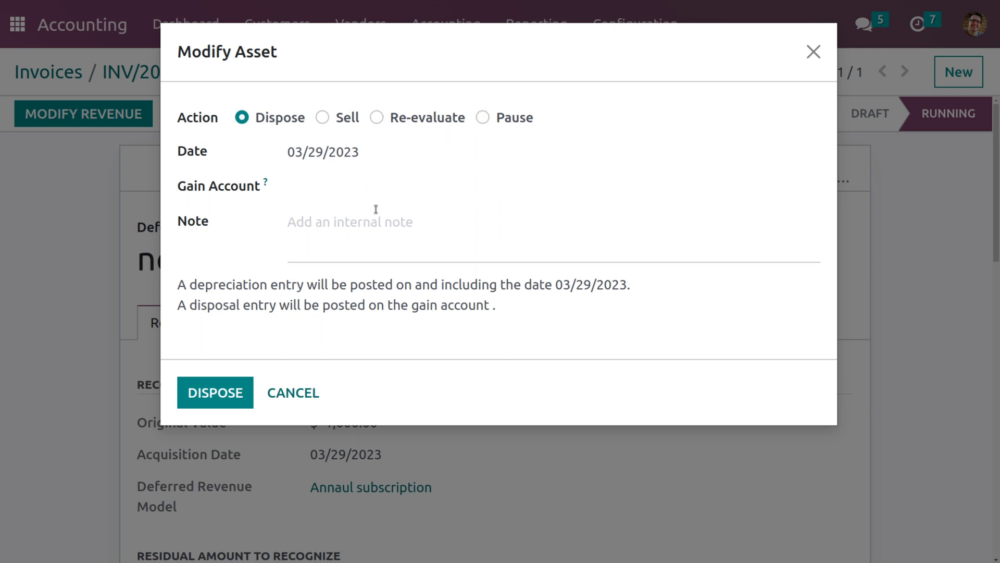
pyautogui.click(346, 186)
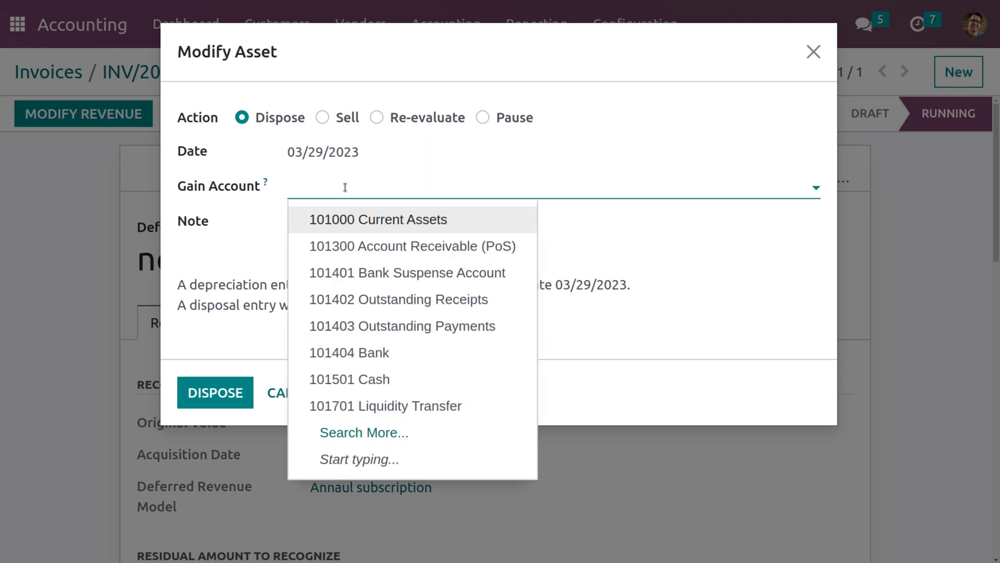
pyautogui.click(265, 328)
pyautogui.click(293, 388)
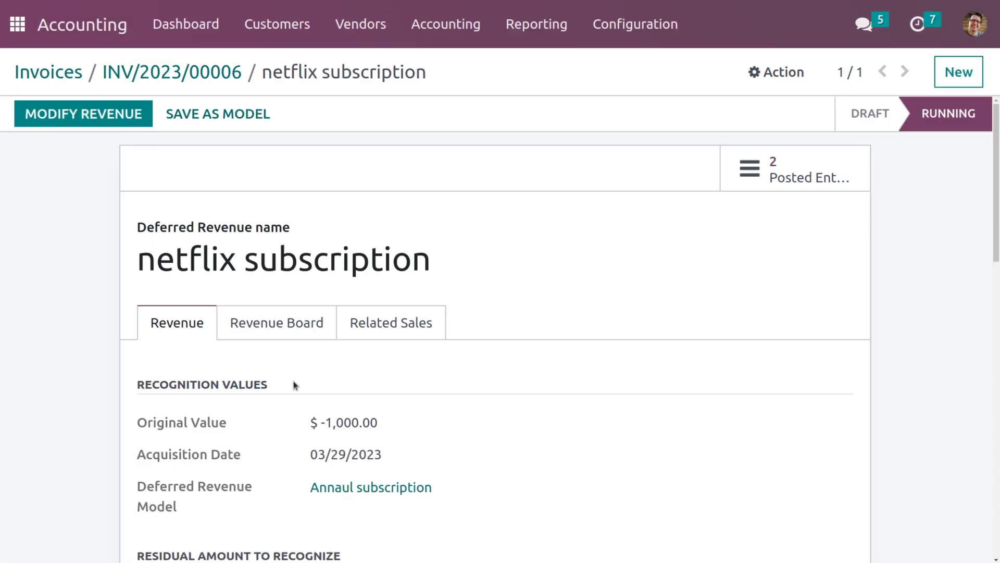
pyautogui.scroll(-10, 372, 455)
pyautogui.scroll(10, 372, 454)
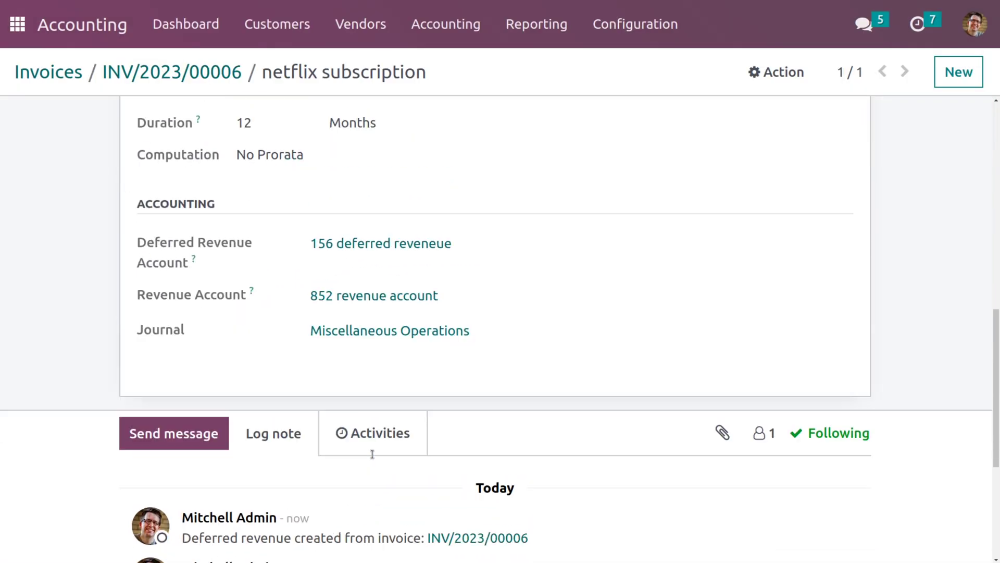